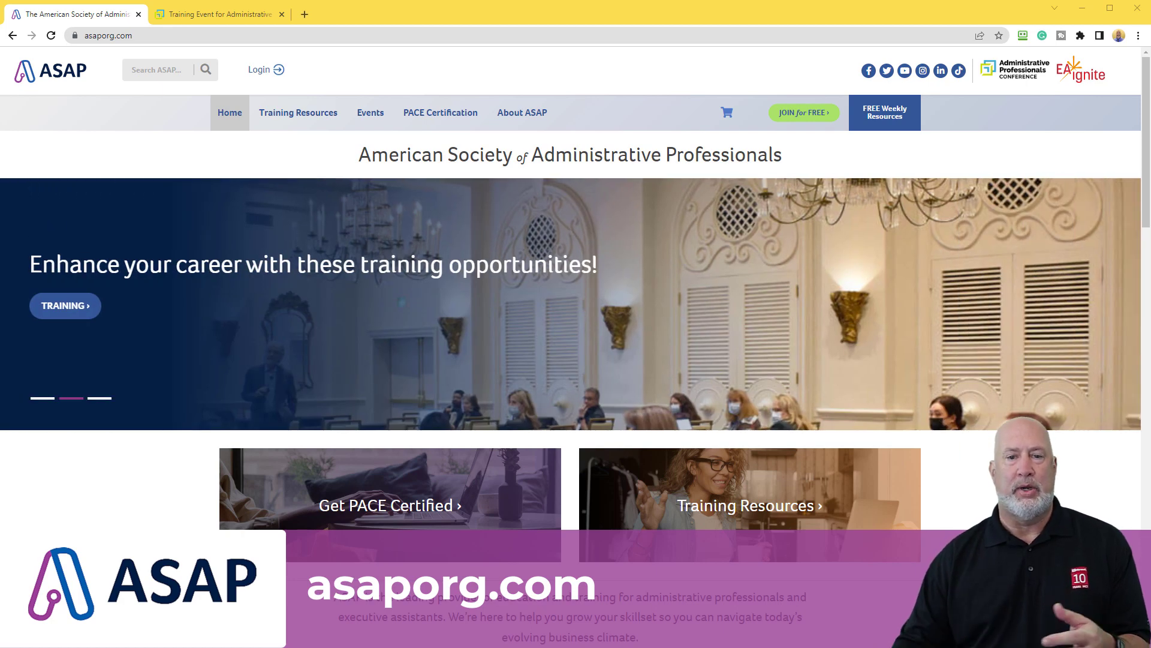
# - Select cell B2 on the still-empty Sheet1 of the image-function workbook
pyautogui.moveTo(372, 117)
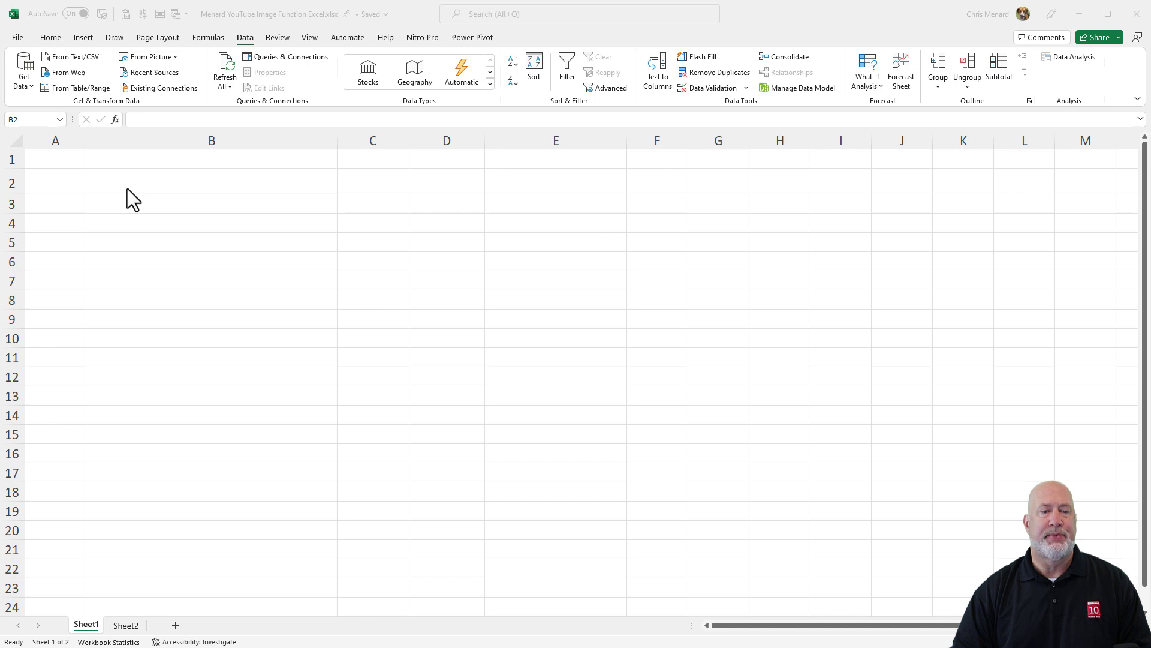
pyautogui.click(171, 178)
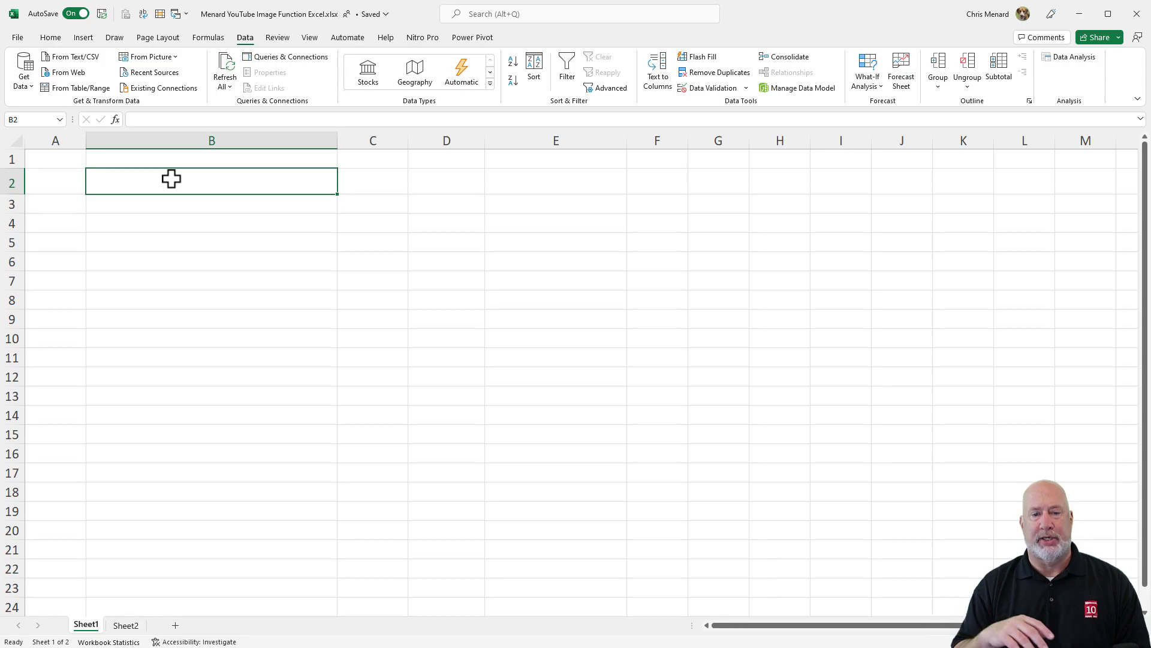
# - Open the blog post 'Teams Meetings - Captions in your preferred language' and copy its featured image address
pyautogui.hotkey('alt', 'Tab')
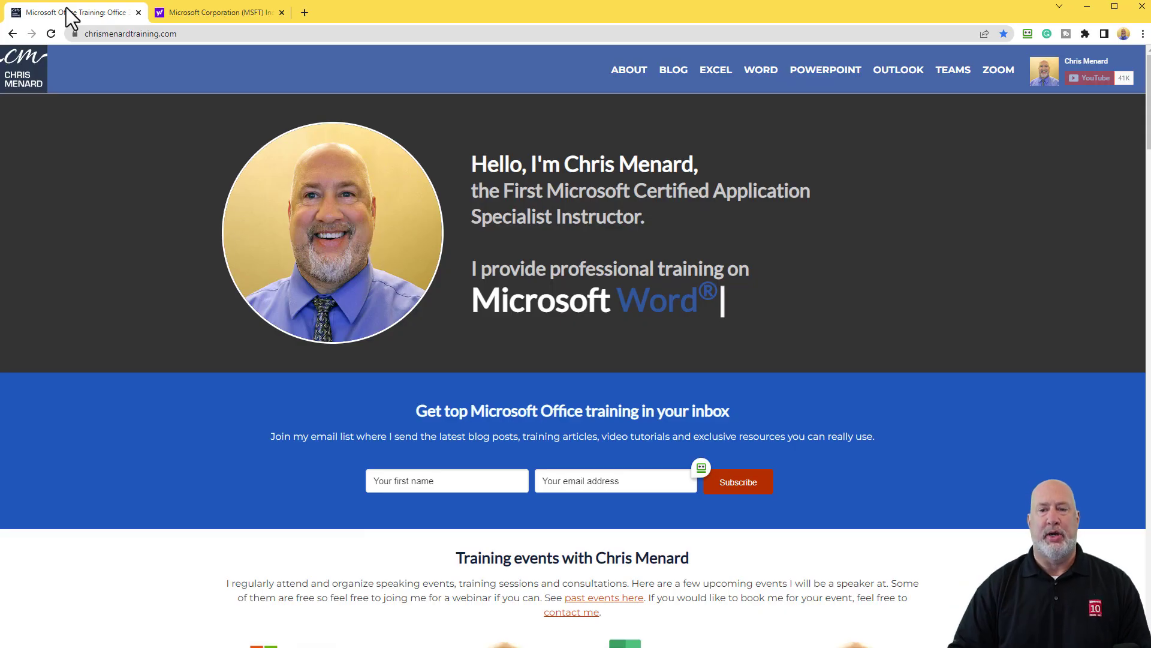
pyautogui.click(685, 84)
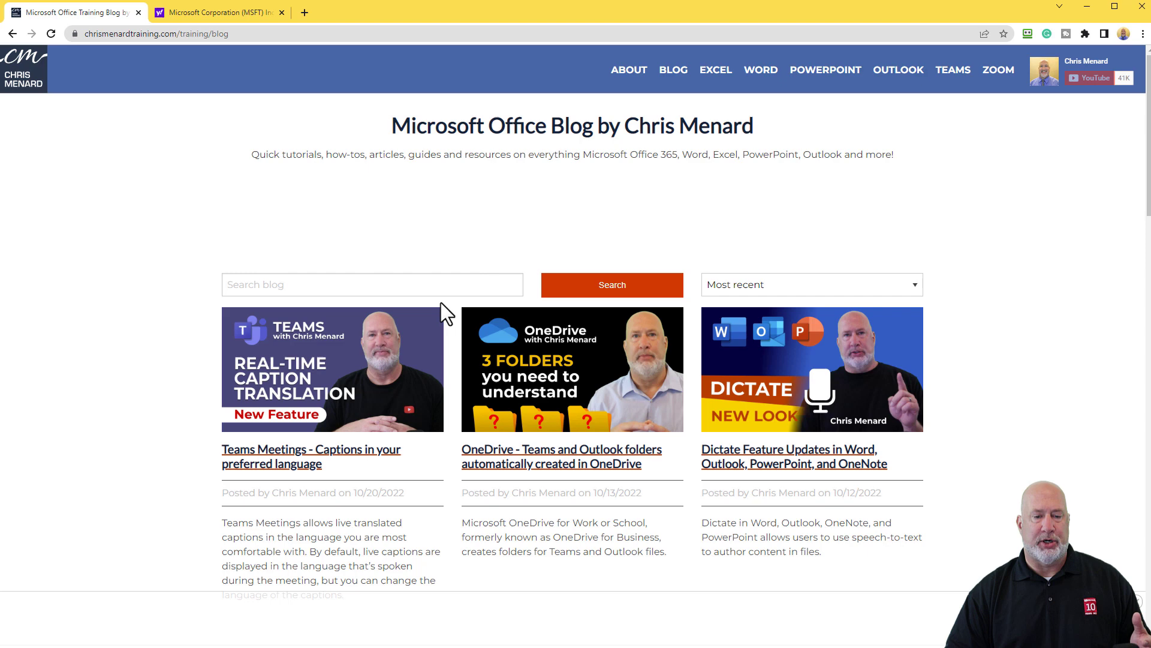
pyautogui.click(345, 360)
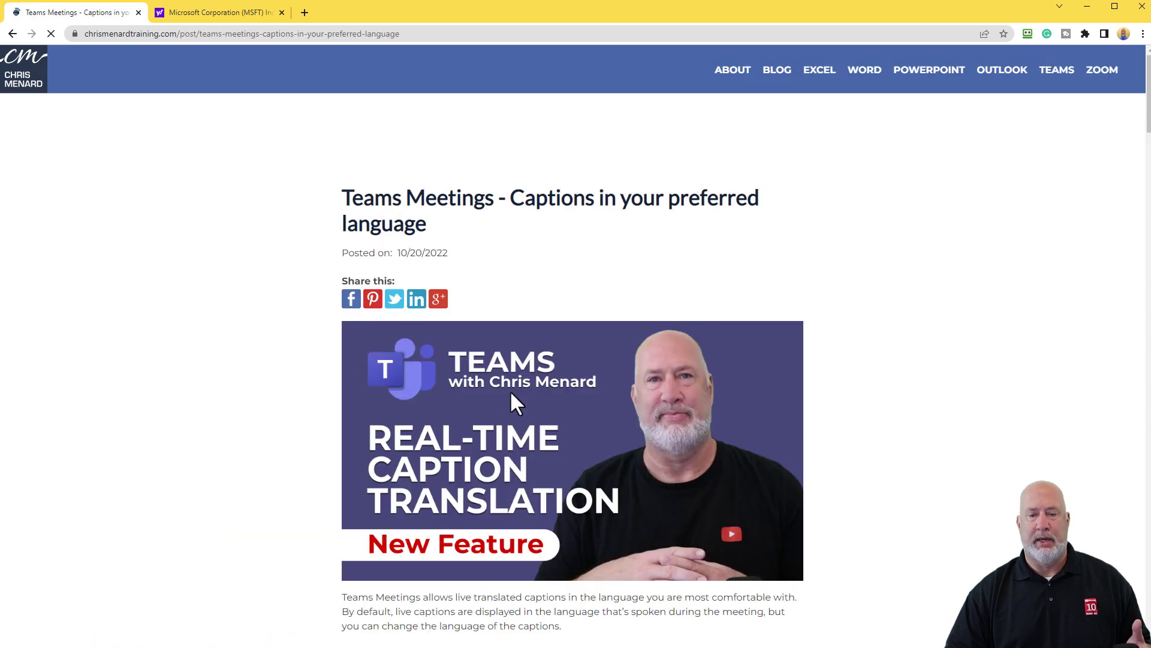
pyautogui.rightClick(510, 393)
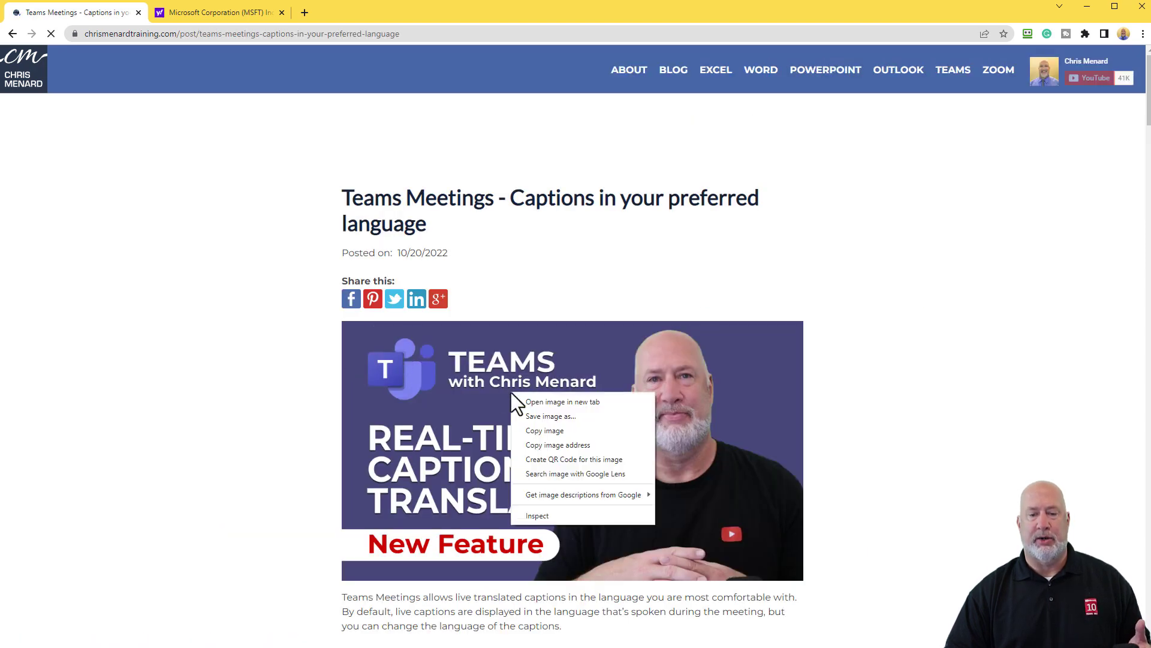
pyautogui.click(571, 446)
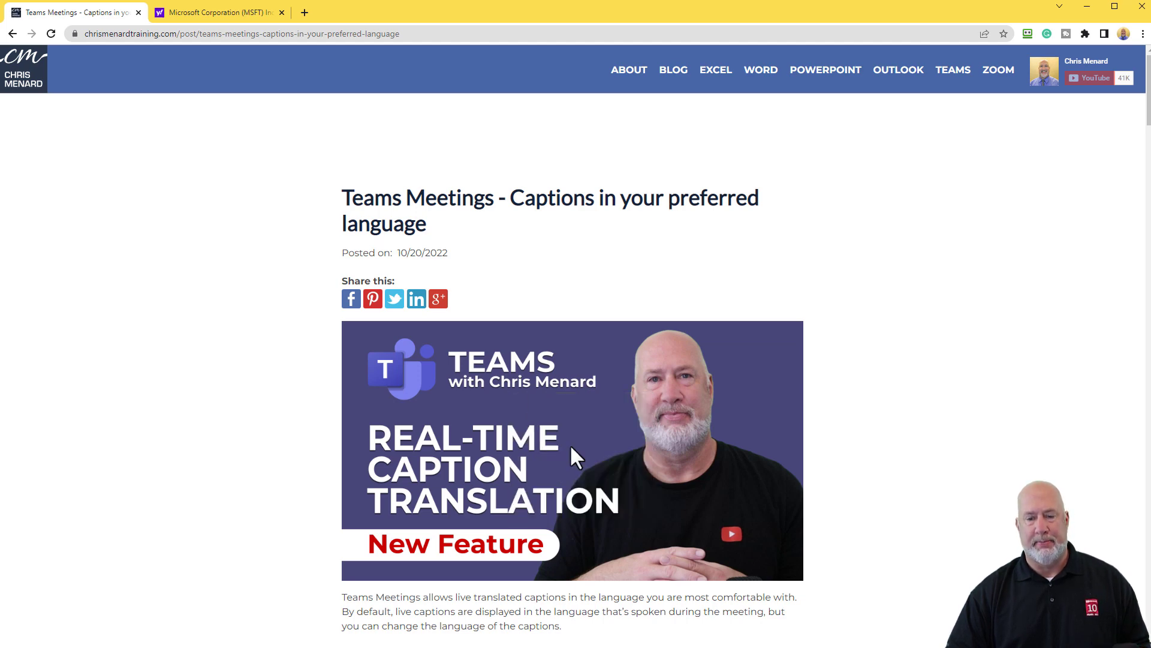
# - Open the 2298.jpg image in a new tab, then bring the first tab back to the blog listing
pyautogui.click(304, 14)
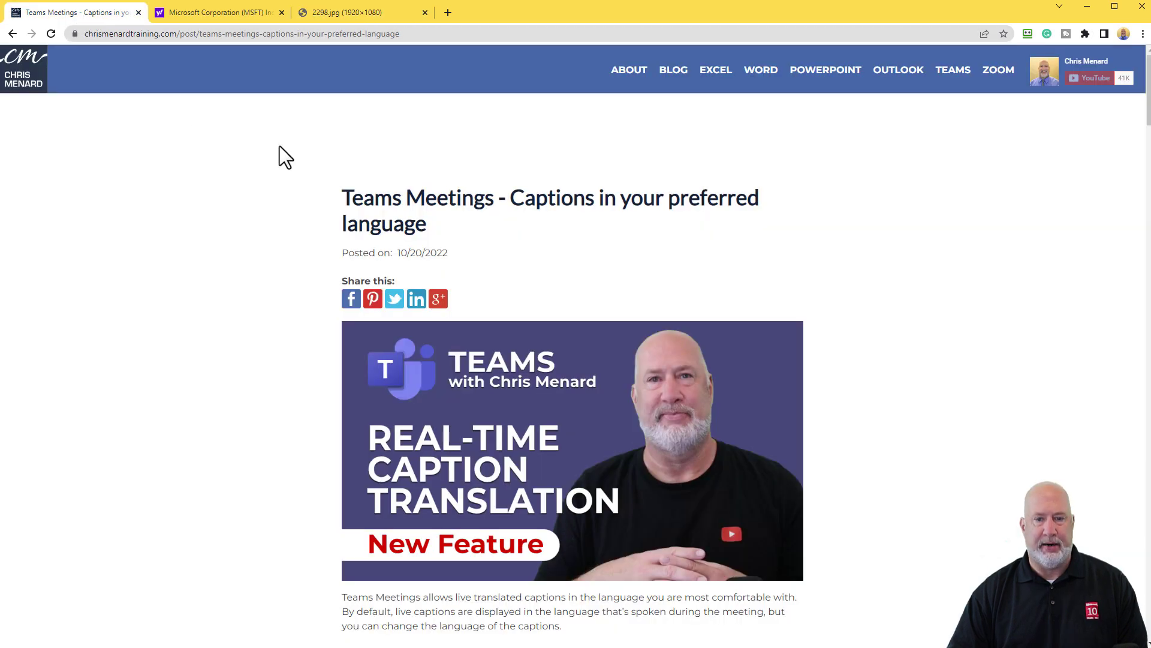
pyautogui.click(13, 33)
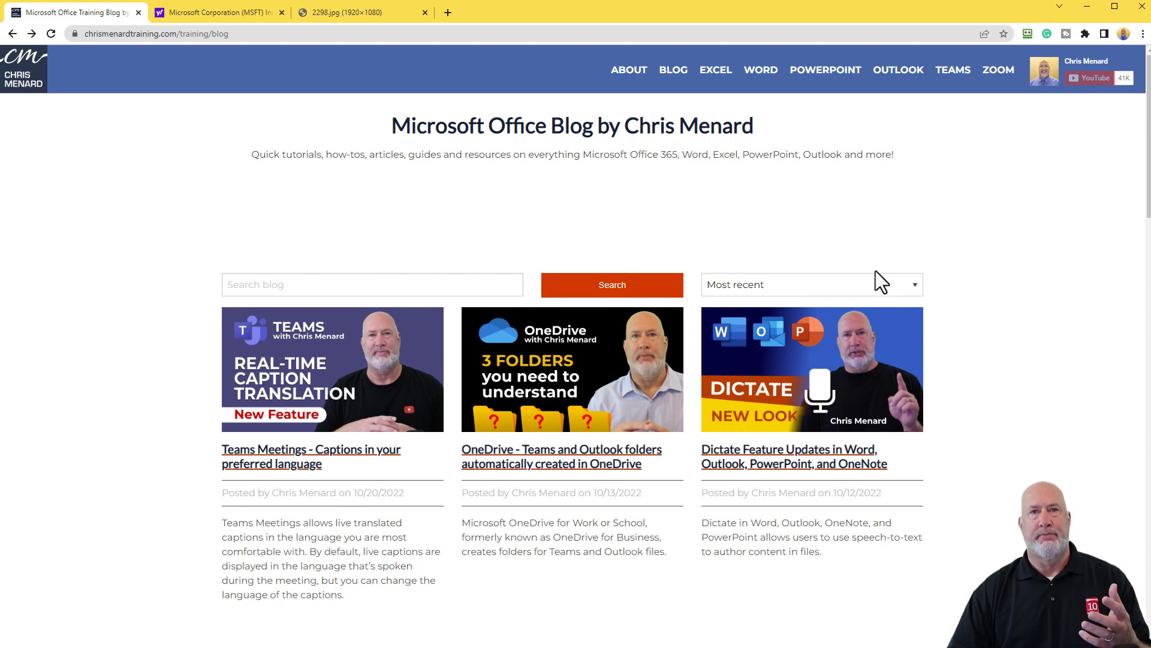
pyautogui.scroll(-6, 933, 287)
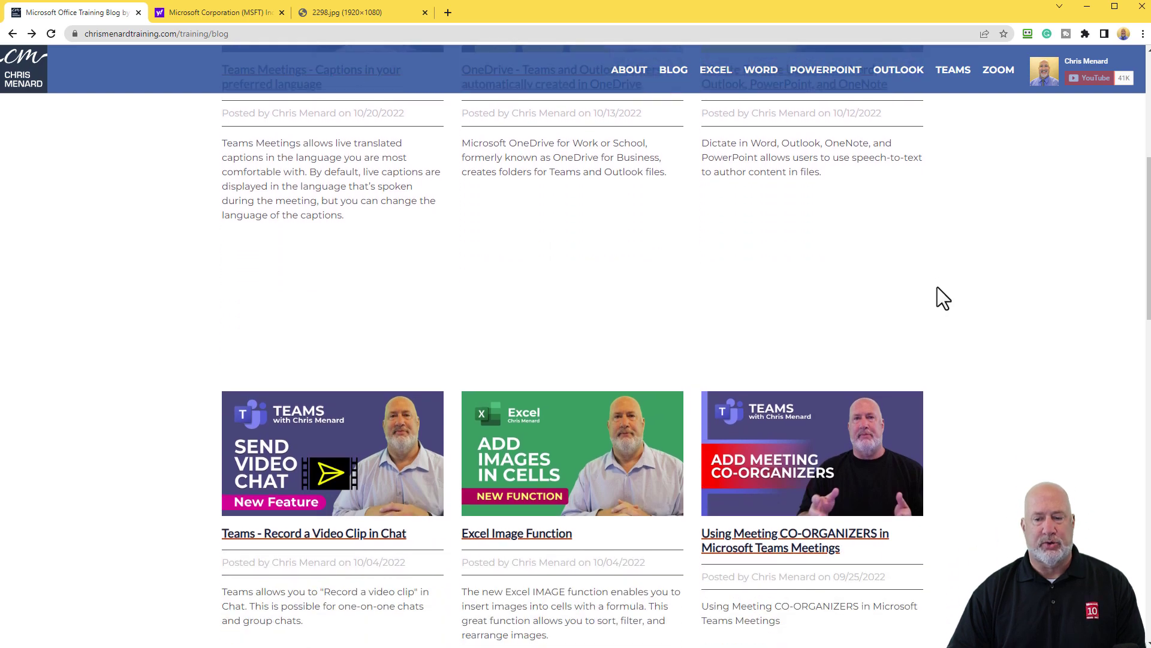
pyautogui.scroll(-4, 936, 287)
pyautogui.scroll(10, 935, 288)
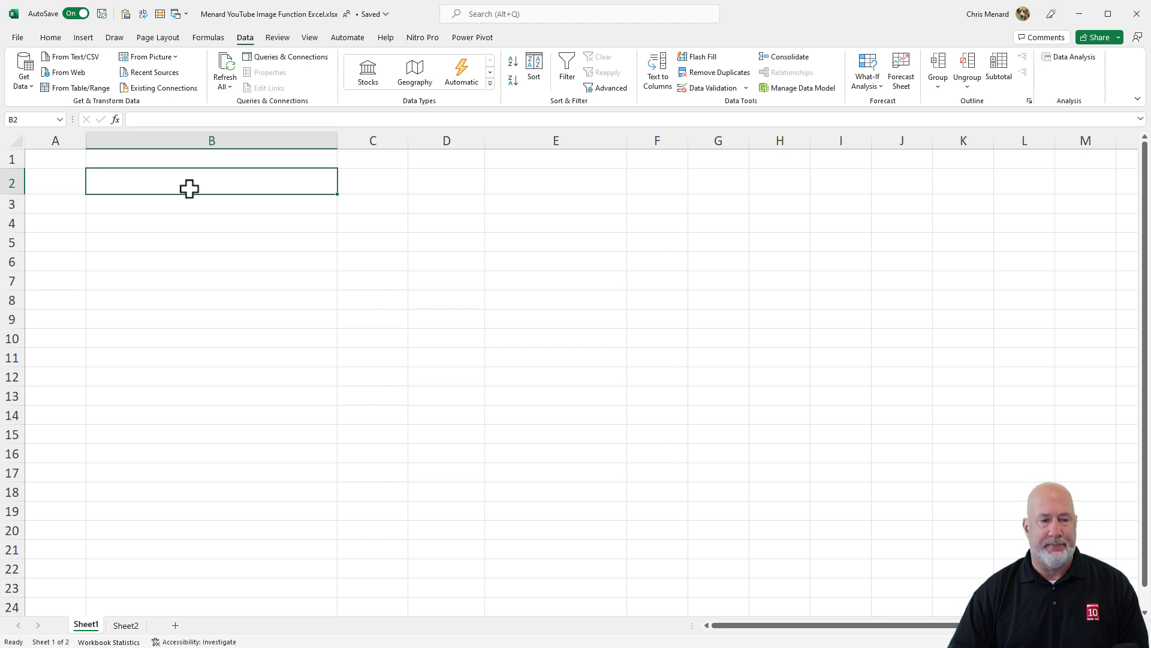
# - Write =IMAGE("<2298.jpg address>") in B2, trying the sizing argument 3 and then removing the optional arguments
pyautogui.write('=')
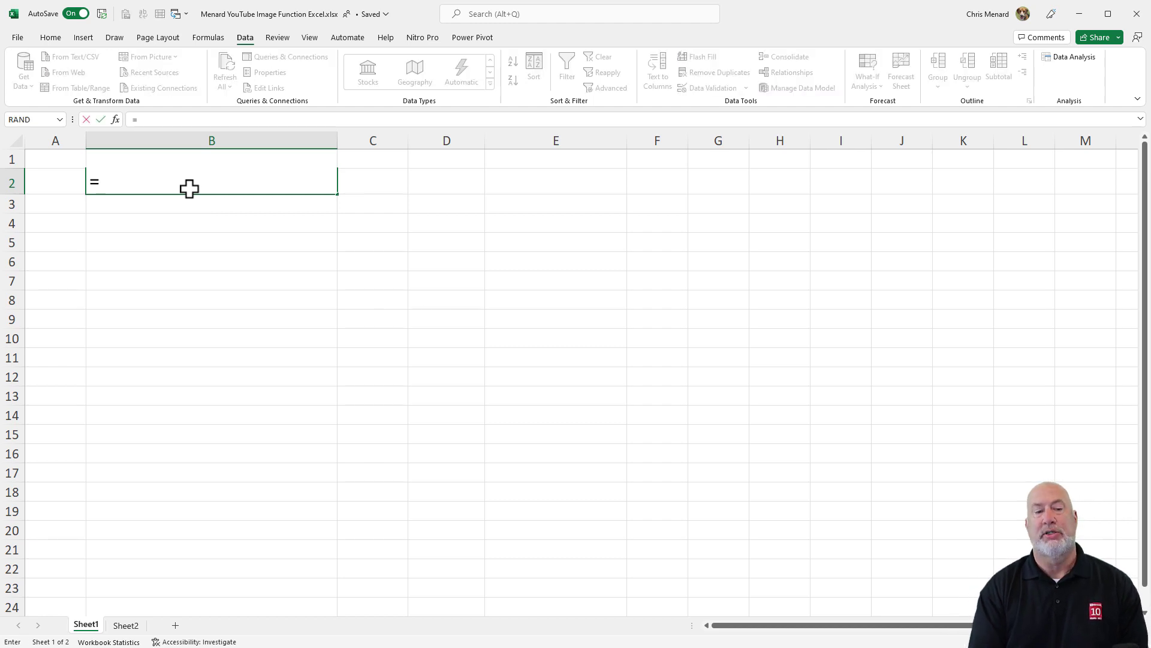
pyautogui.write('image')
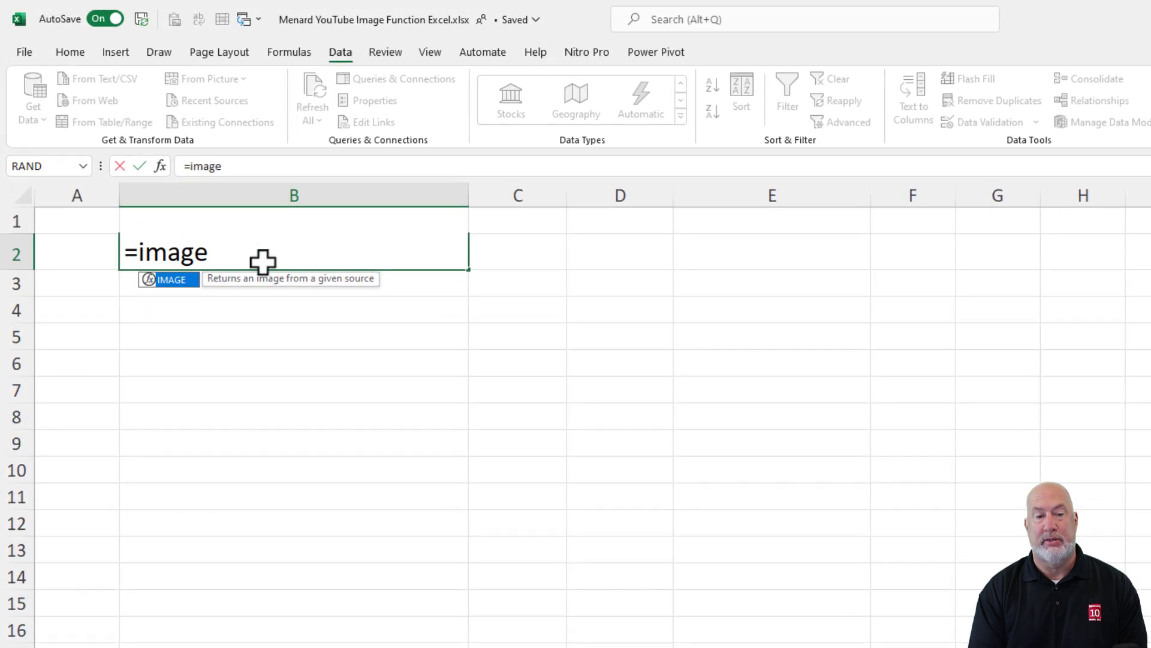
pyautogui.press('Tab')
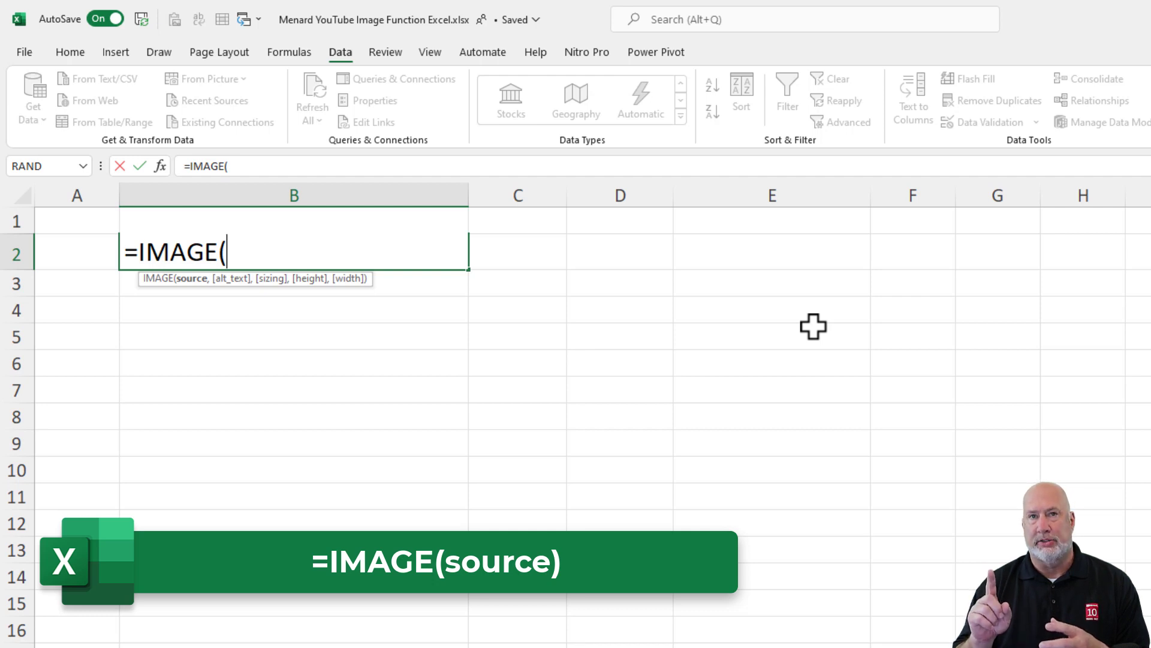
pyautogui.write('"')
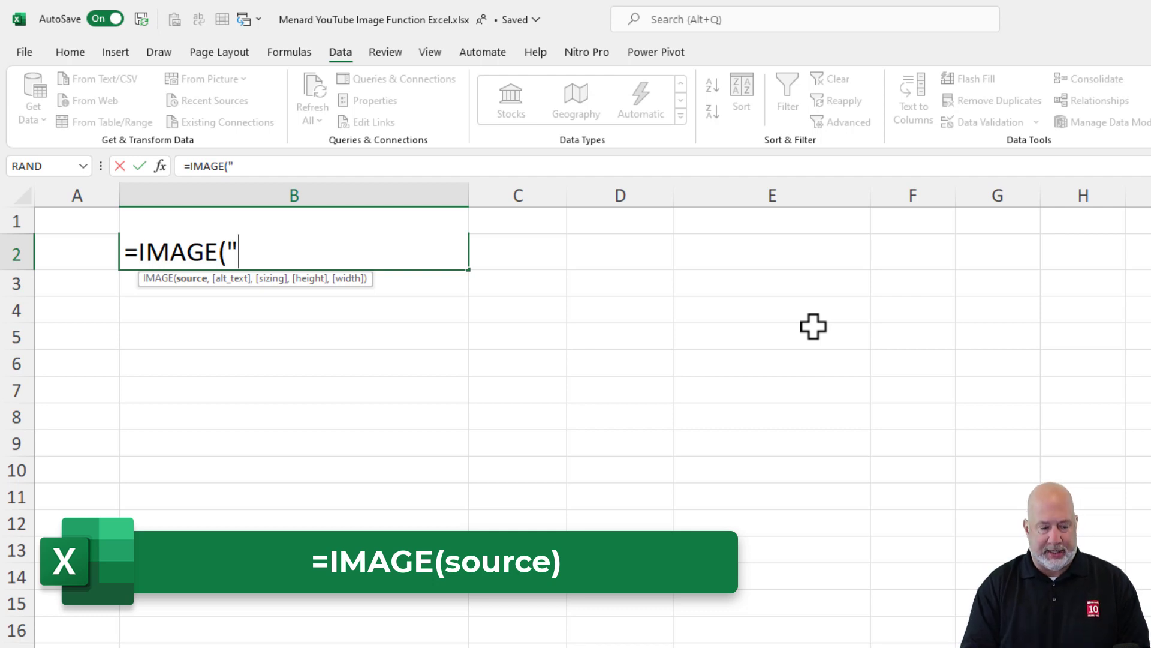
pyautogui.hotkey('ctrl', 'v')
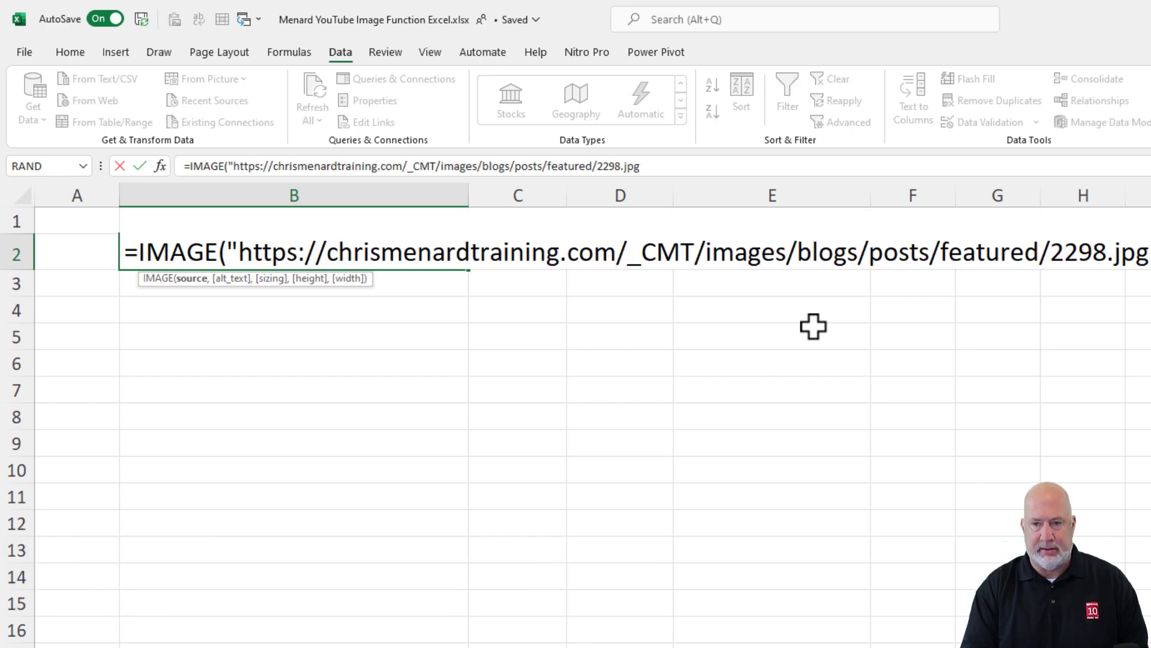
pyautogui.write('"')
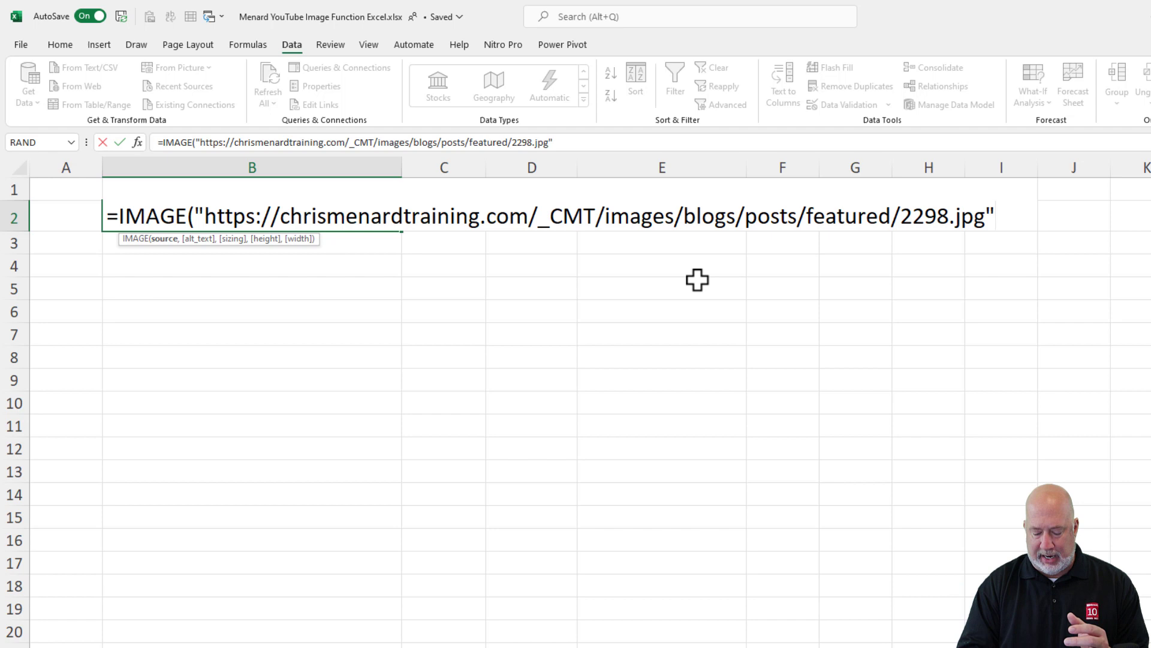
pyautogui.write(',')
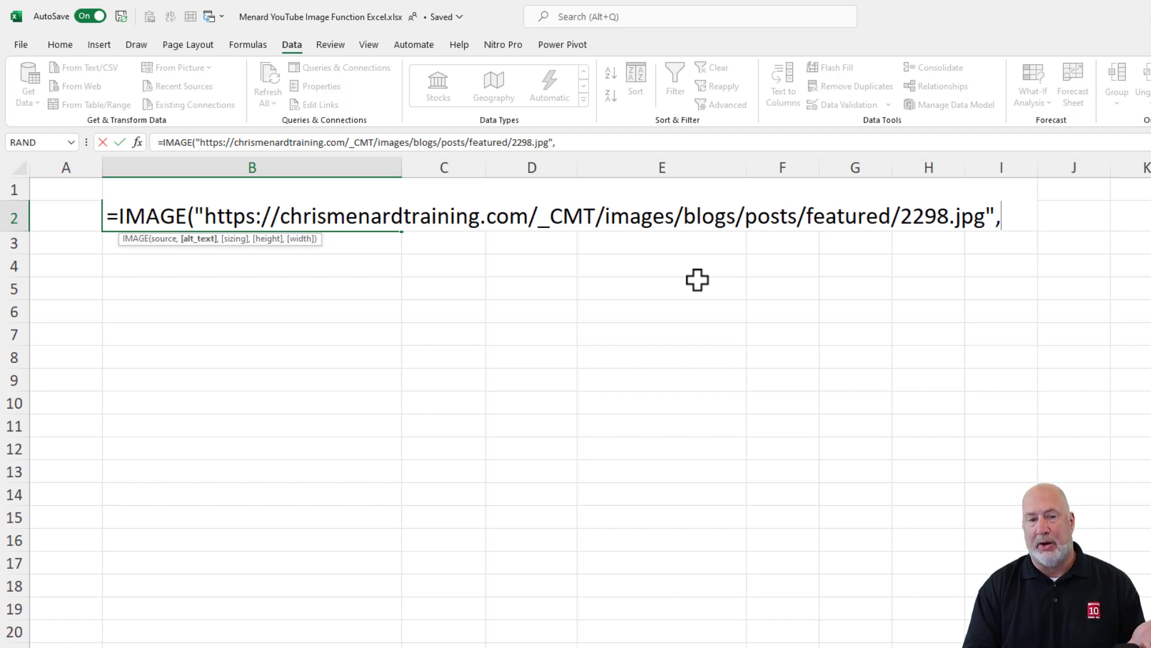
pyautogui.write(',')
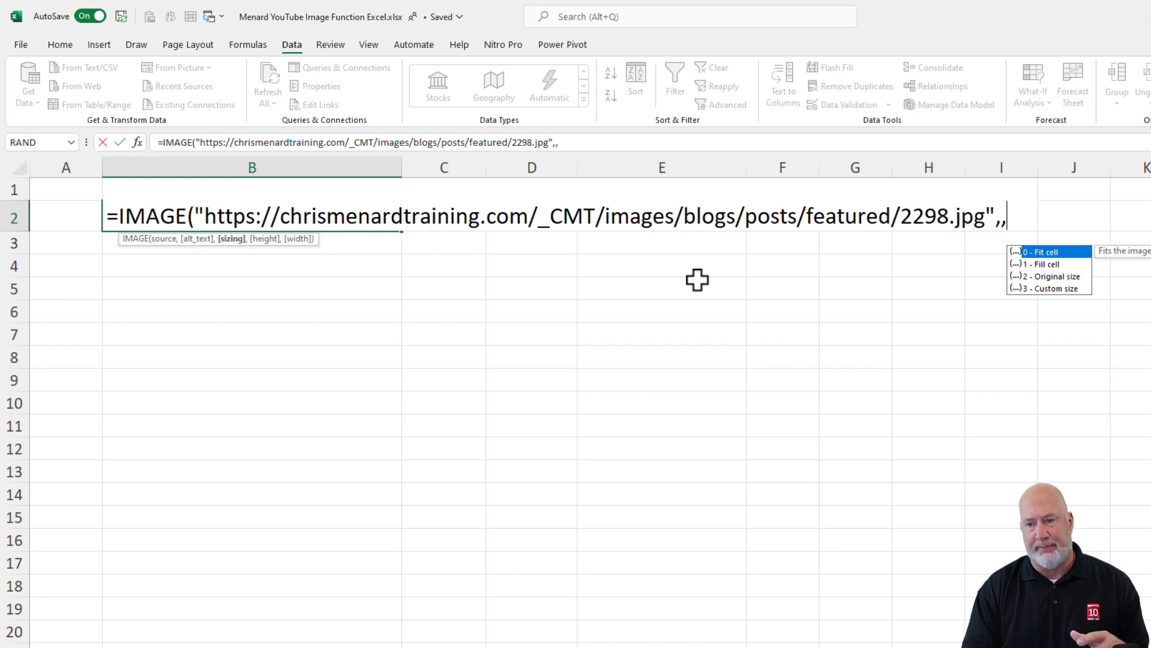
pyautogui.write(',')
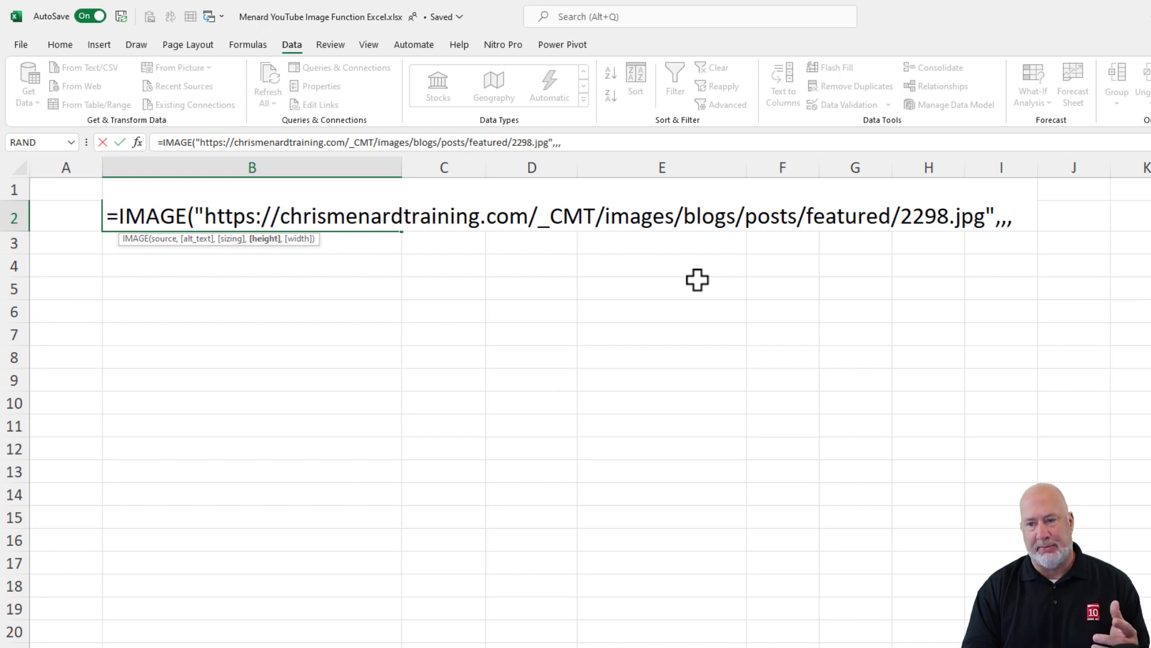
pyautogui.press('BackSpace')
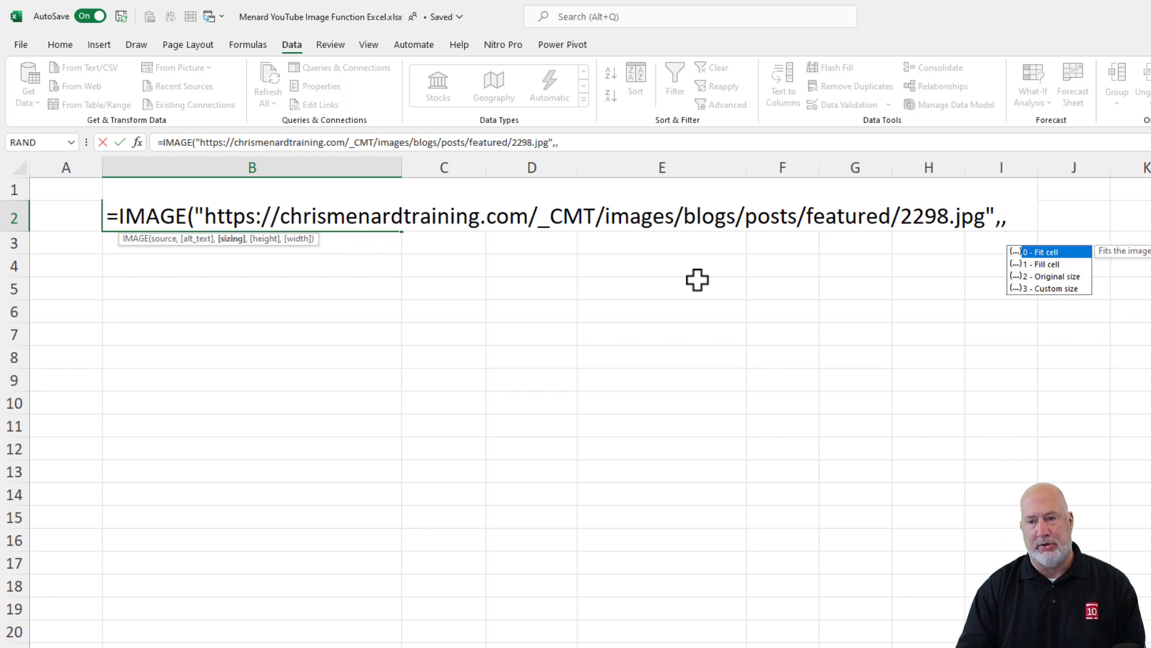
pyautogui.write('3,')
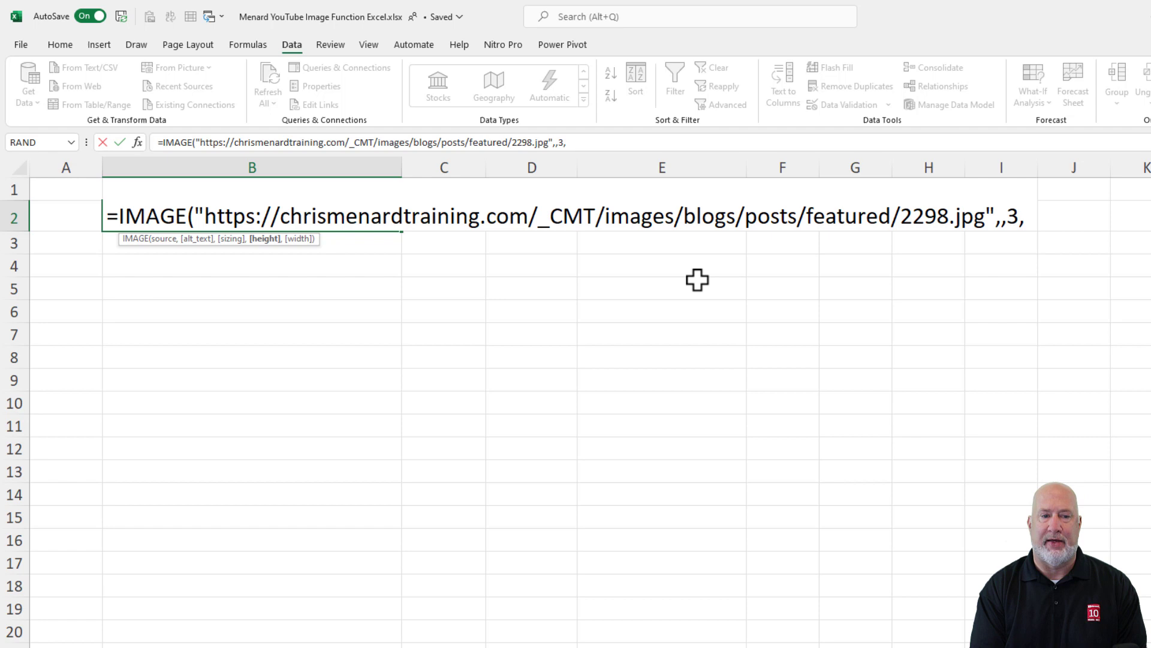
pyautogui.press('BackSpace')
pyautogui.press('BackSpace')
pyautogui.press('BackSpace')
pyautogui.press('BackSpace')
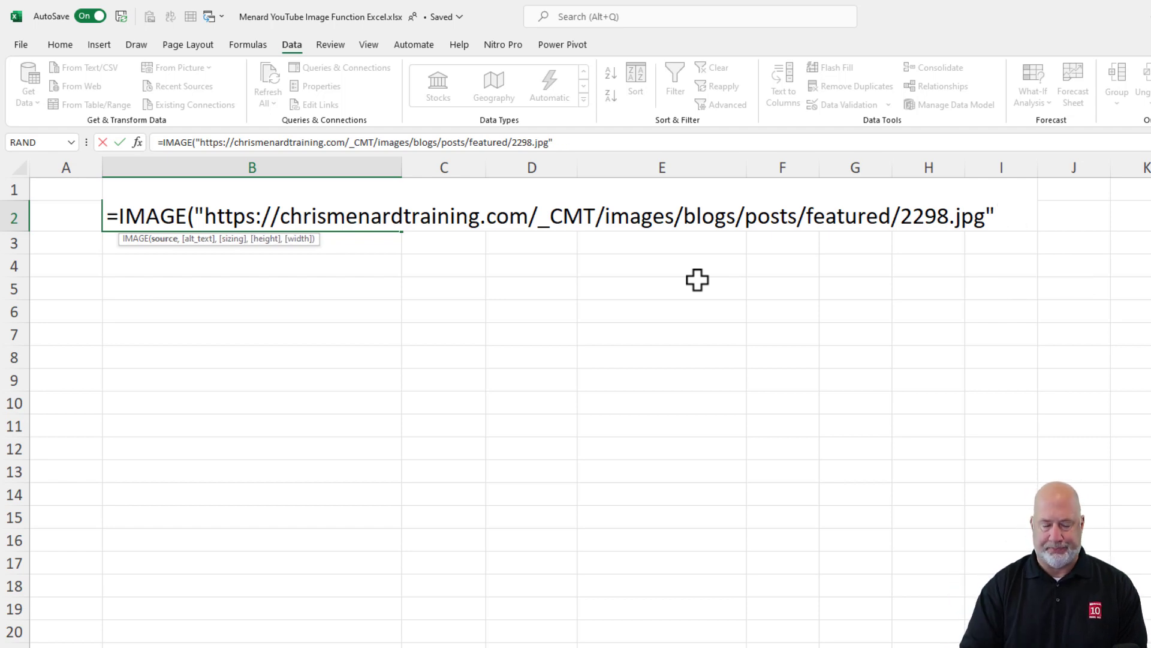
# - Commit the B2 formula and enlarge the Teams thumbnail by making row 2 taller and column B wider
pyautogui.press('Return')
pyautogui.moveTo(18, 232); pyautogui.dragTo(43, 337)
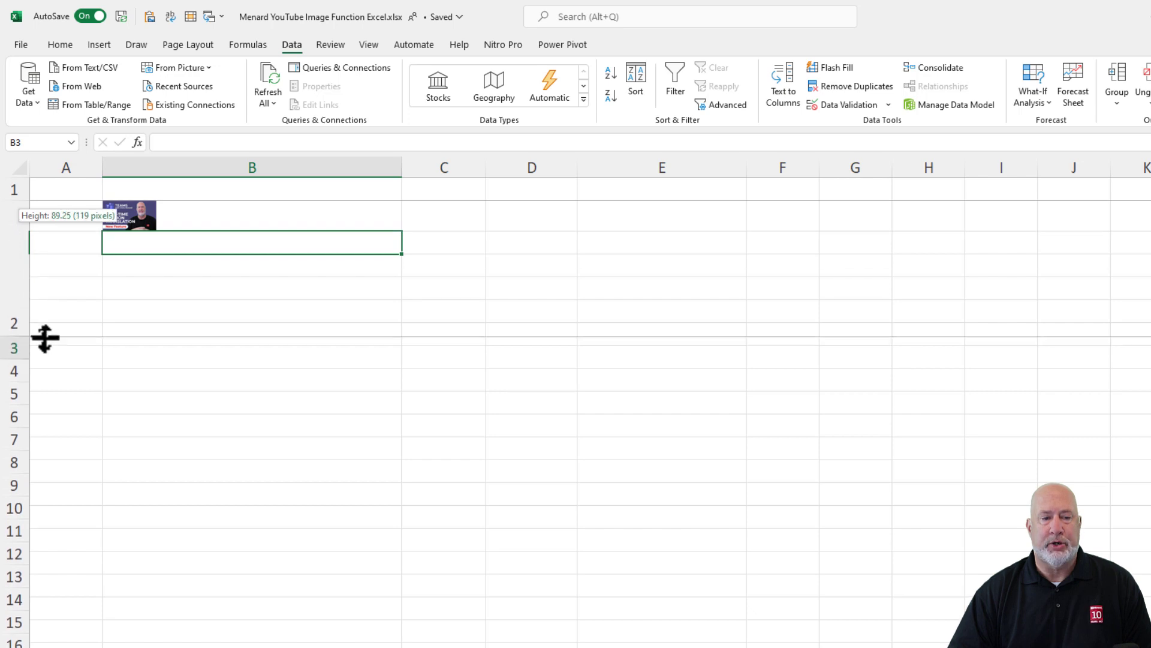
pyautogui.moveTo(401, 168); pyautogui.dragTo(453, 170)
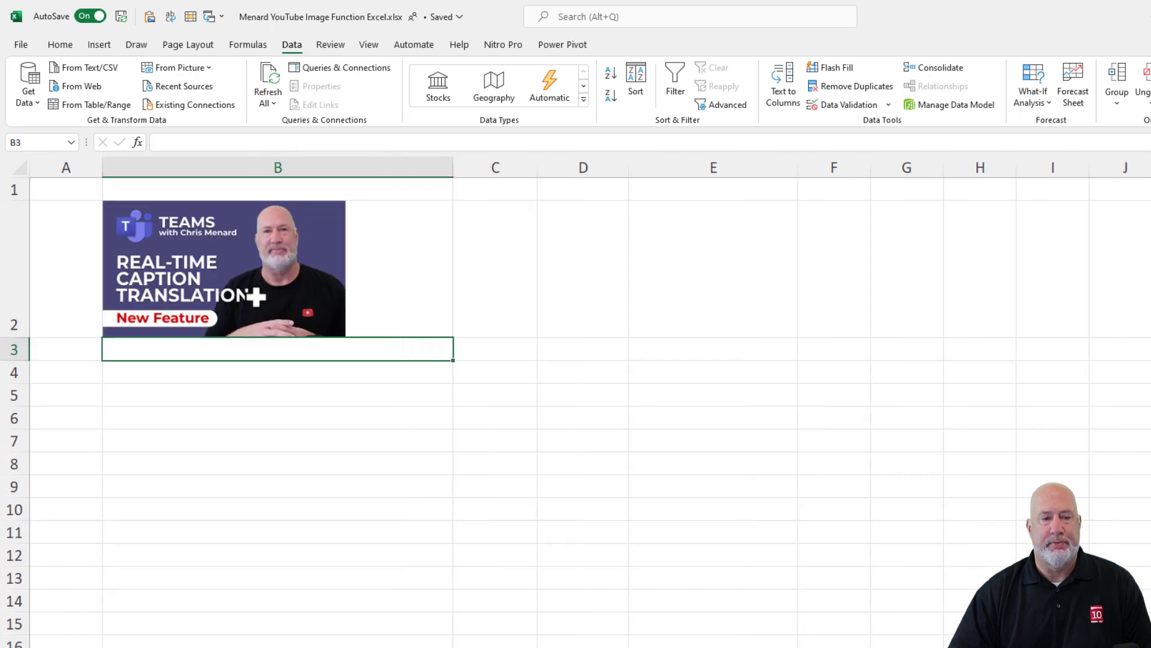
pyautogui.moveTo(14, 339); pyautogui.dragTo(18, 350)
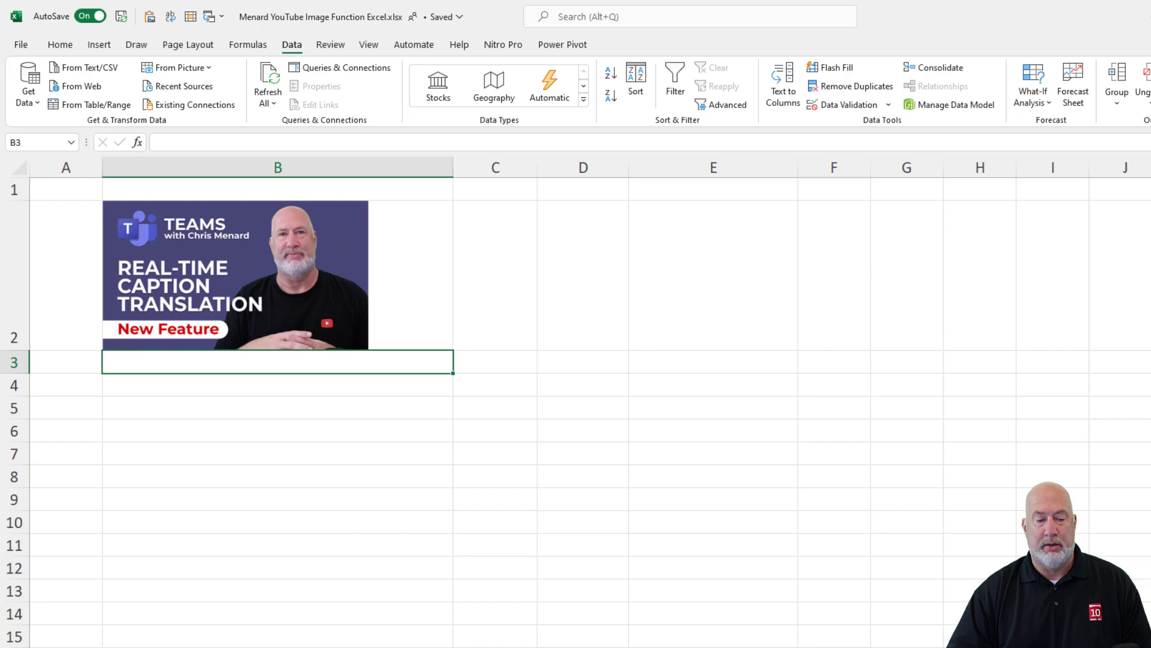
# - On the App/URL/Date Posted table sheet, start an =IMAGE( formula in D2
pyautogui.hotkey('ctrl', 'pagedown')
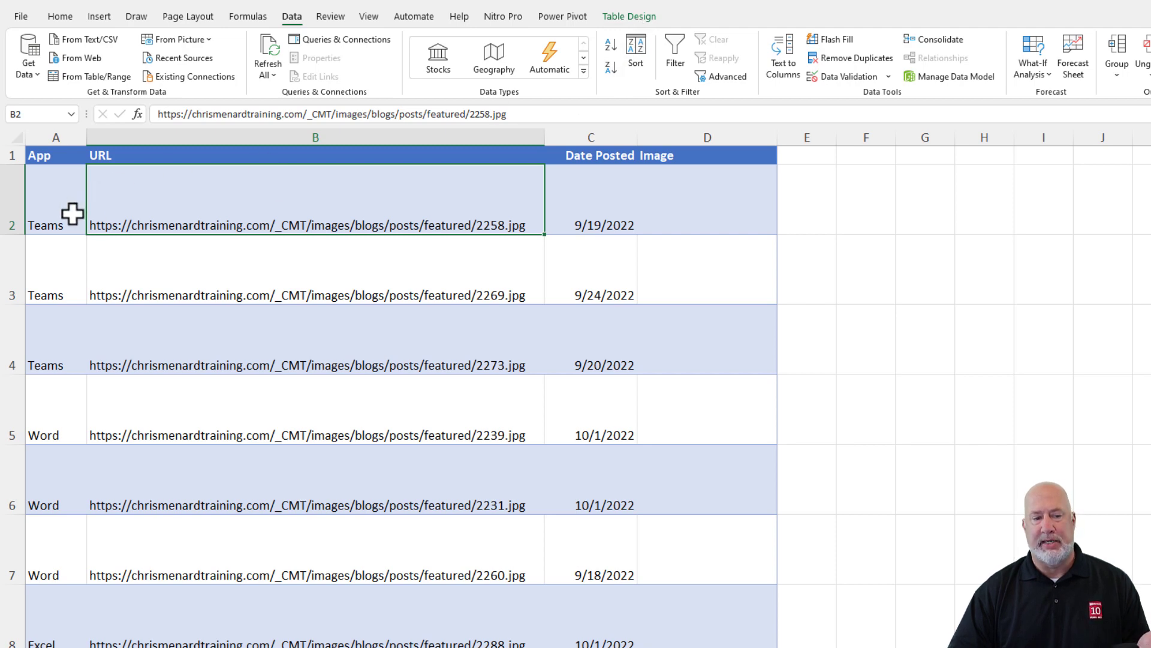
pyautogui.scroll(-2, 77, 534)
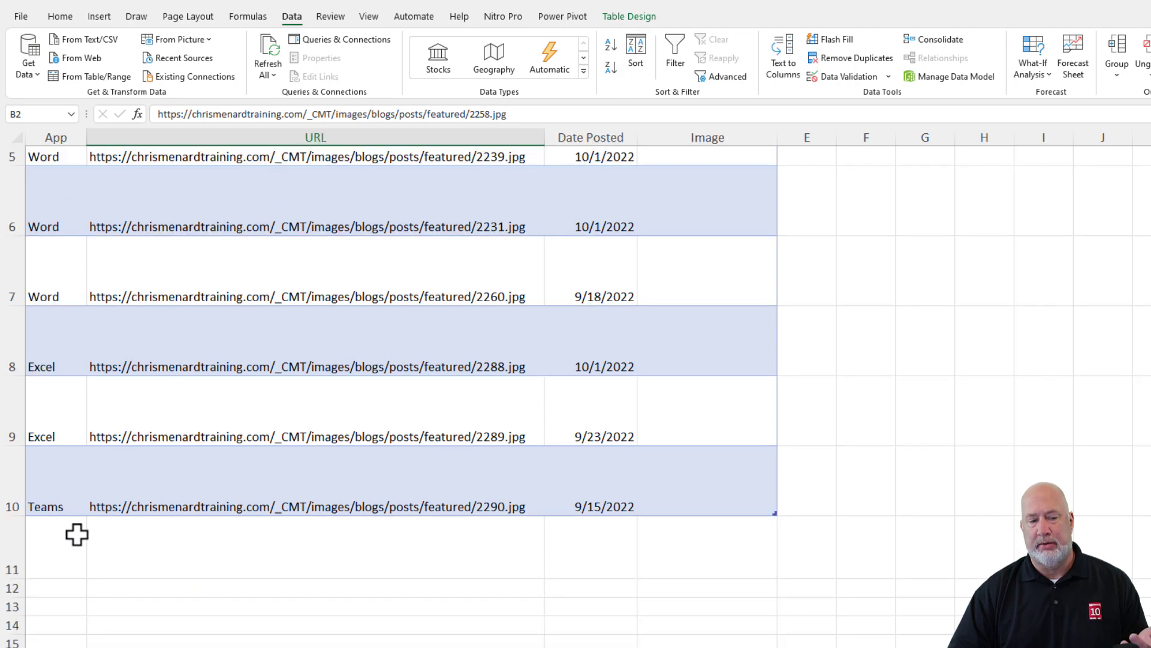
pyautogui.scroll(2, 95, 524)
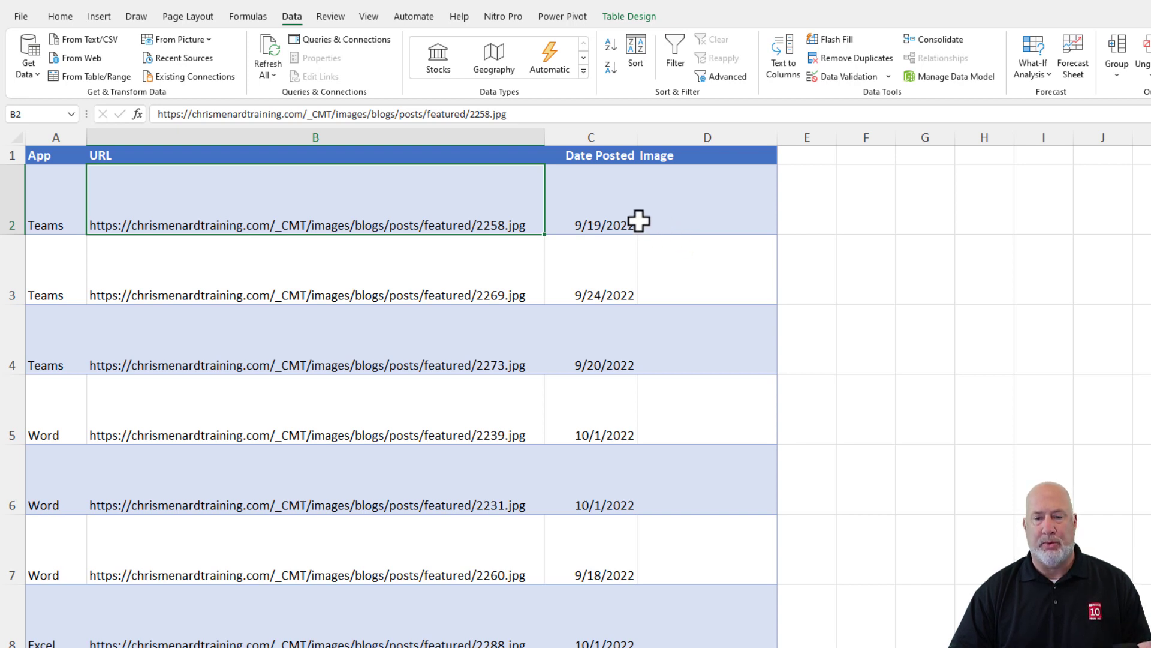
pyautogui.click(708, 219)
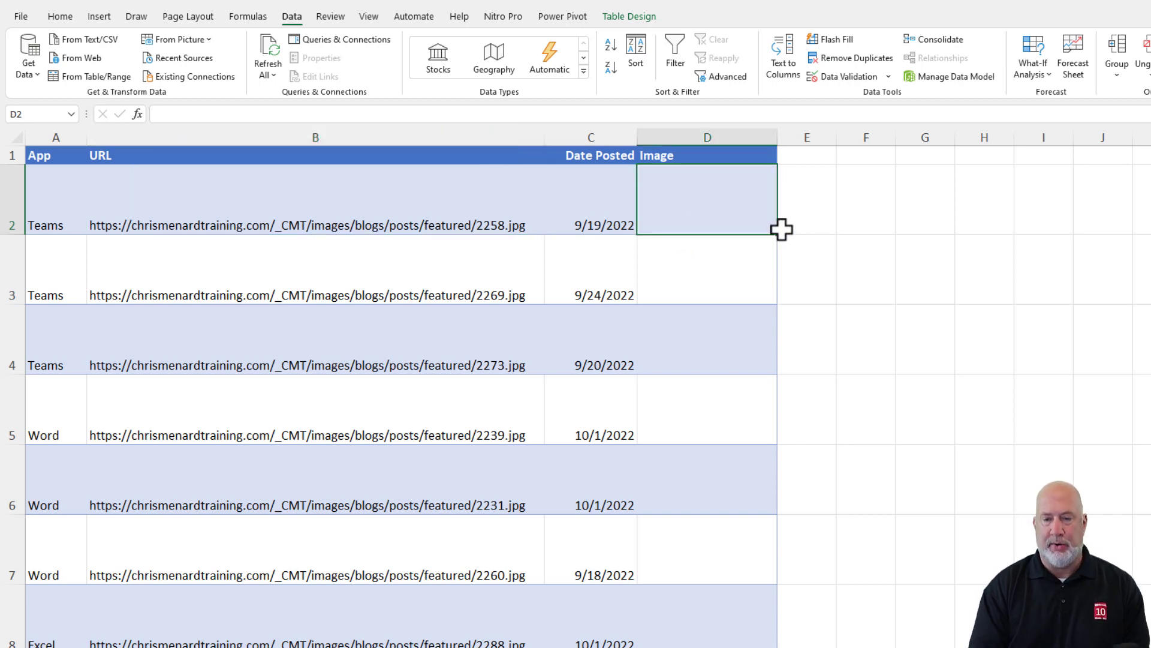
pyautogui.write('=image')
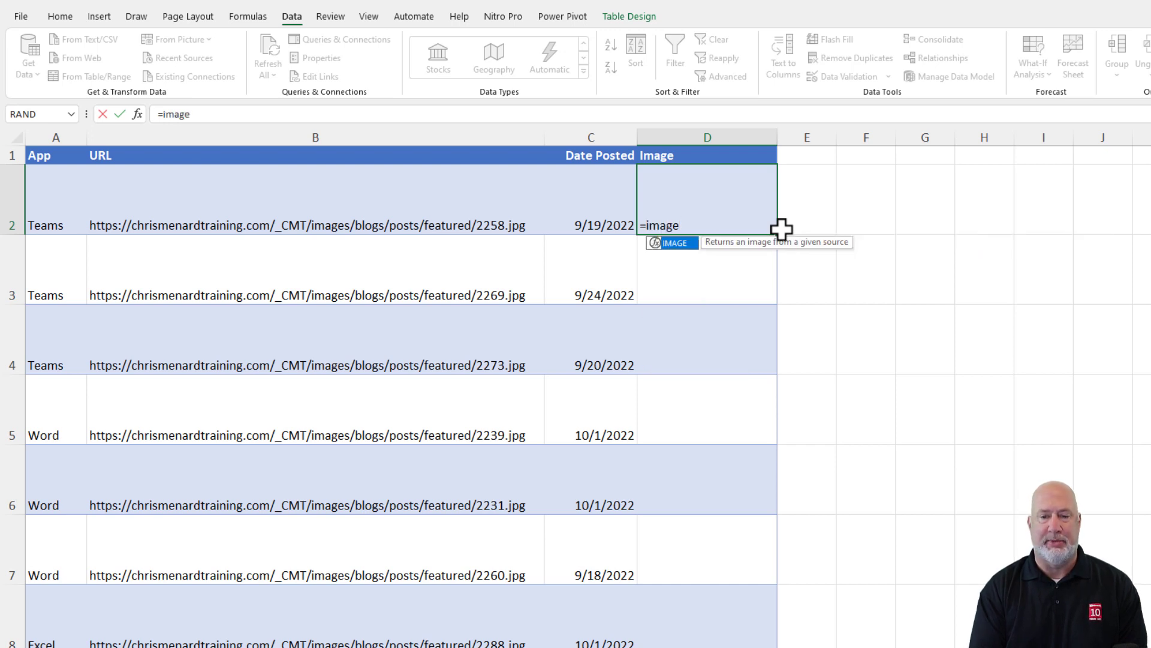
pyautogui.press('Tab')
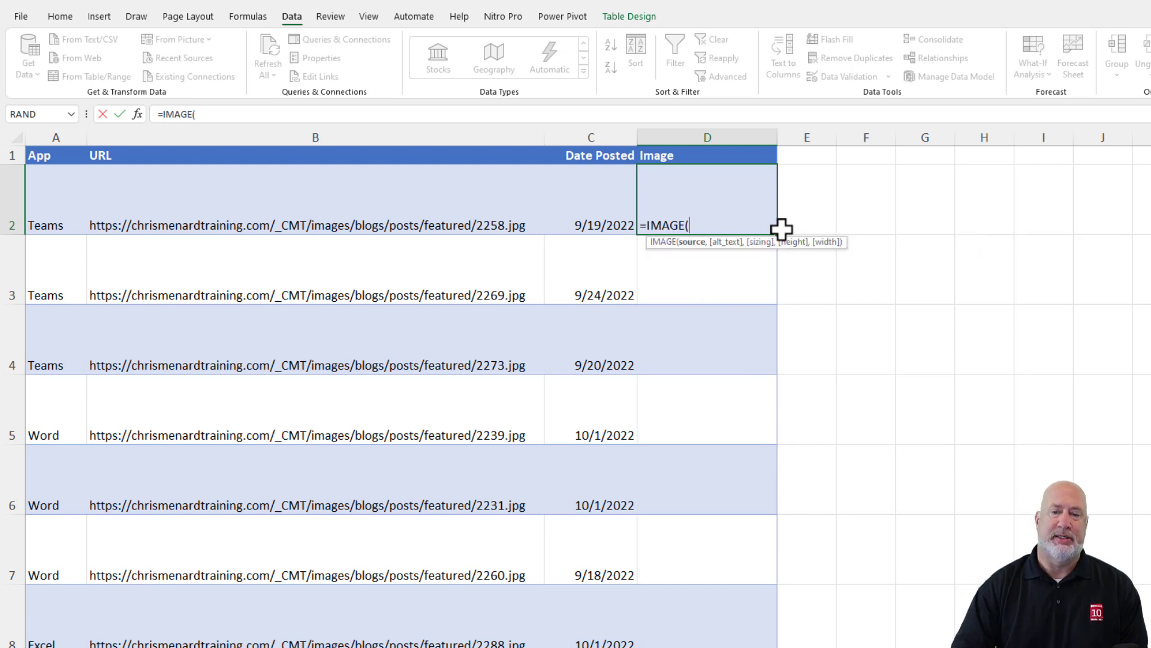
pyautogui.click(313, 222)
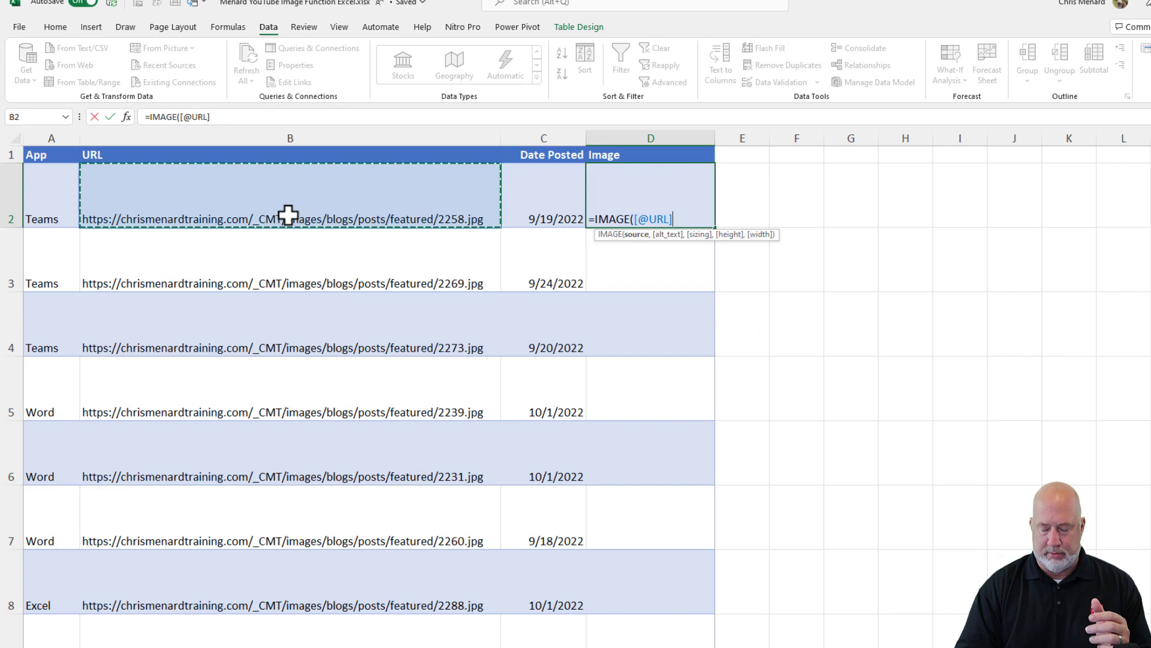
pyautogui.press('Return')
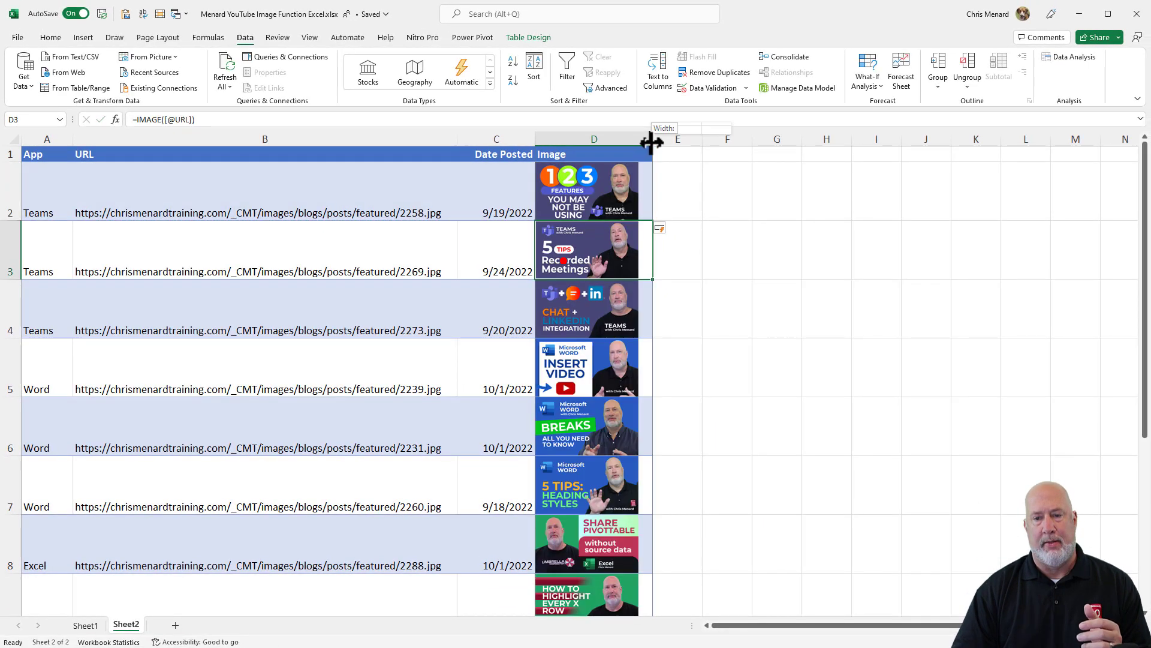
# - Widen column D so each thumbnail fits fully inside its cell
pyautogui.moveTo(652, 139); pyautogui.dragTo(681, 139)
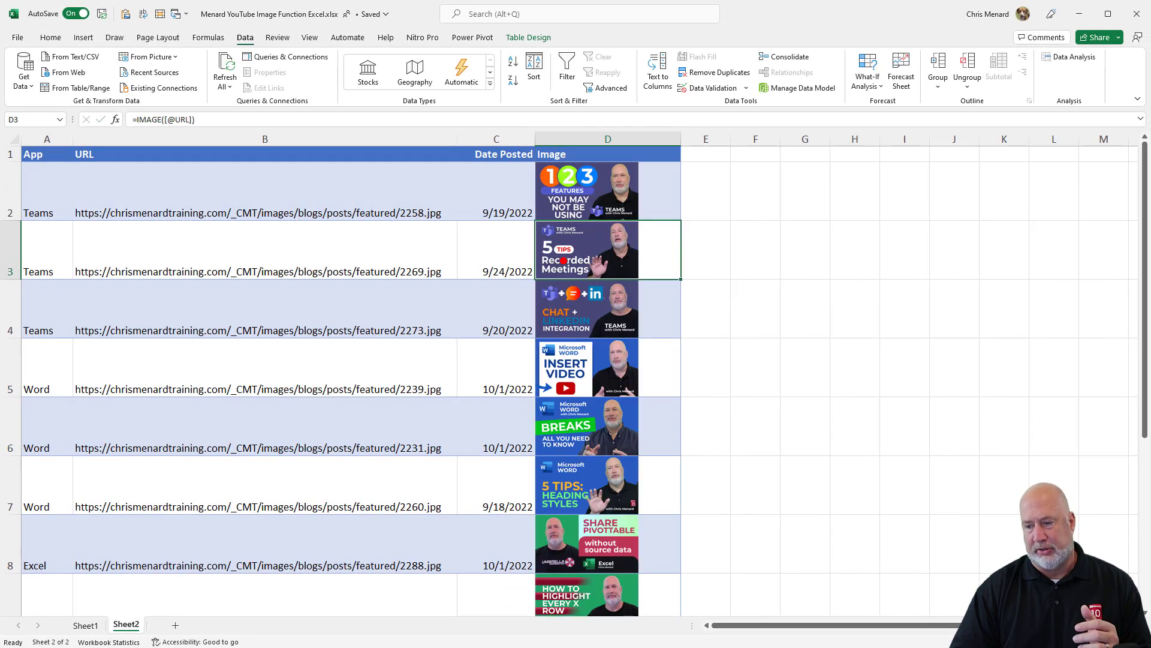
pyautogui.keyDown('ctrl'); pyautogui.scroll(3, 987, 379); pyautogui.keyUp('ctrl')
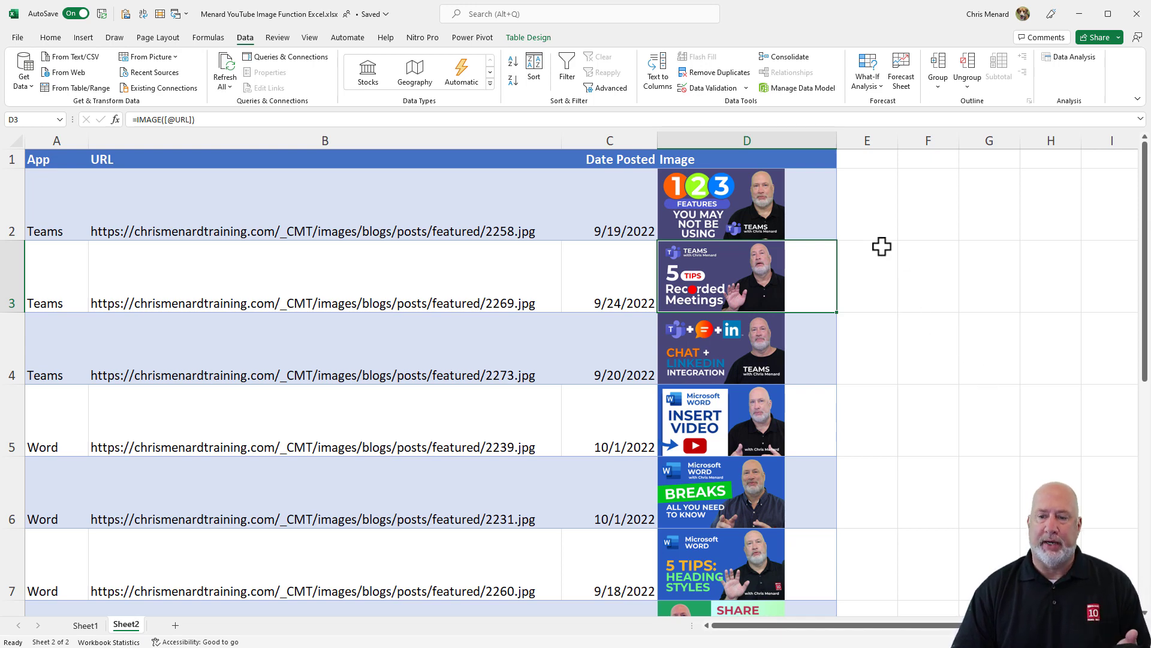
pyautogui.scroll(-3, 881, 246)
pyautogui.scroll(3, 882, 246)
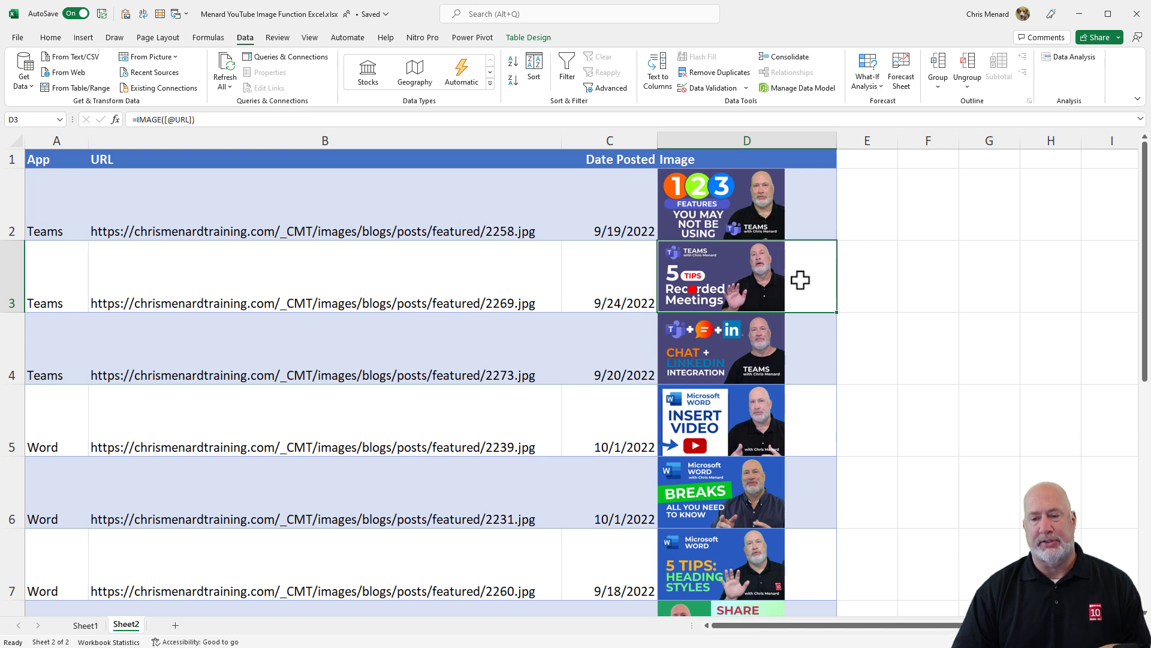
pyautogui.scroll(-1, 800, 280)
pyautogui.scroll(1, 799, 278)
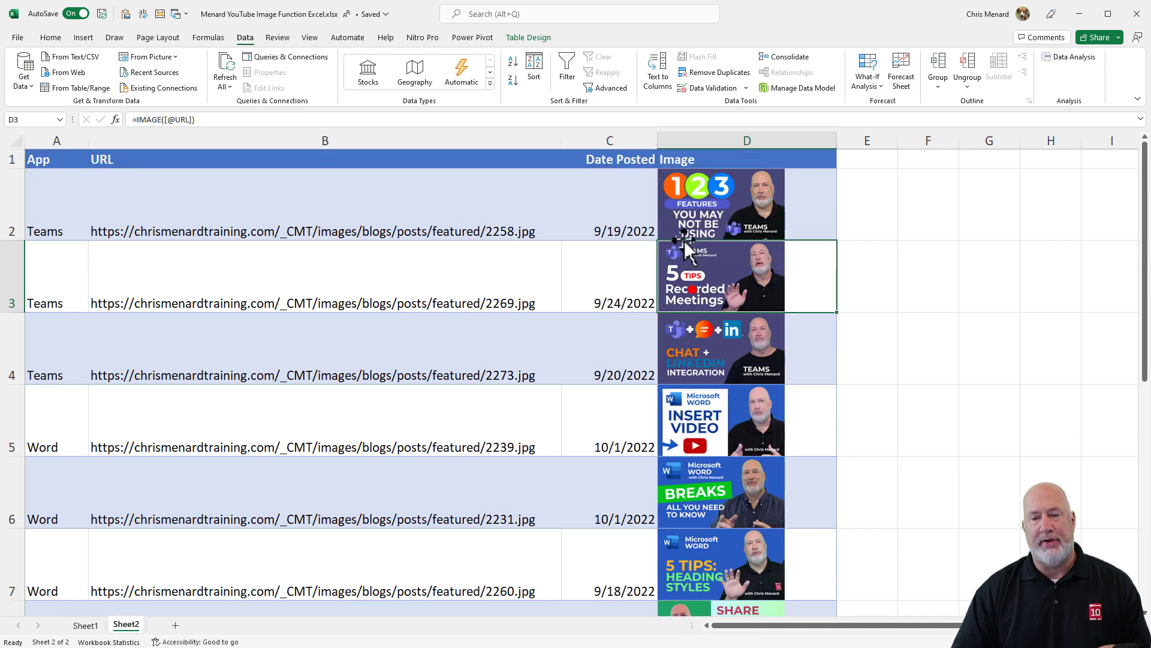
# - Select C2 and look through the Insert > Pictures options without inserting anything
pyautogui.click(630, 193)
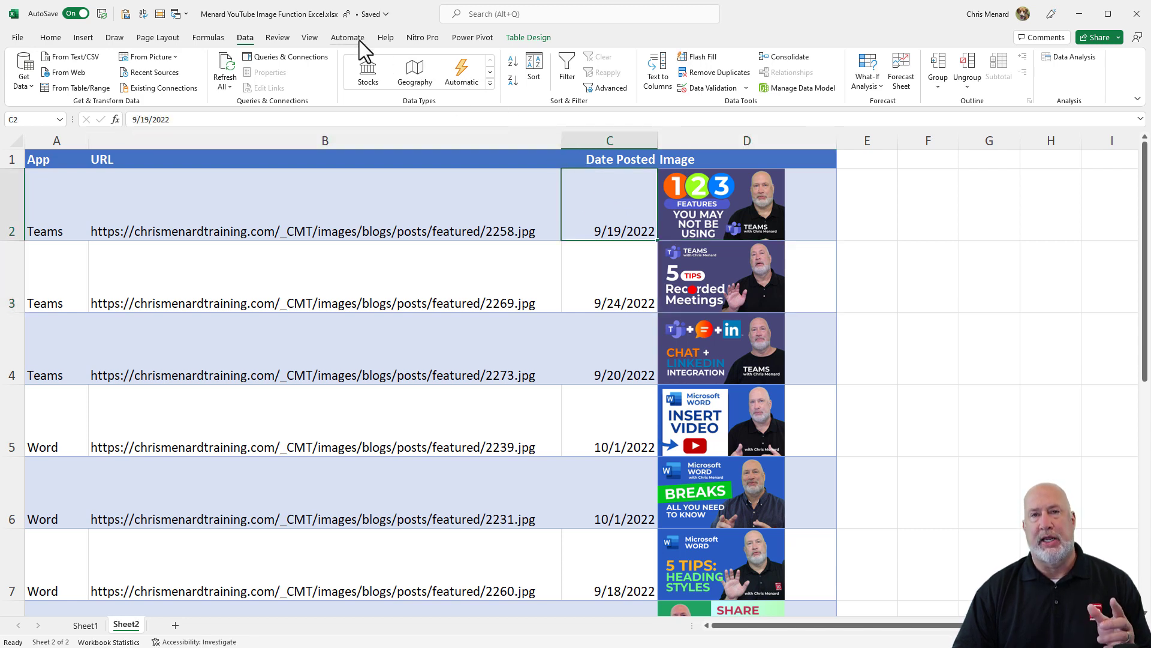
pyautogui.click(84, 38)
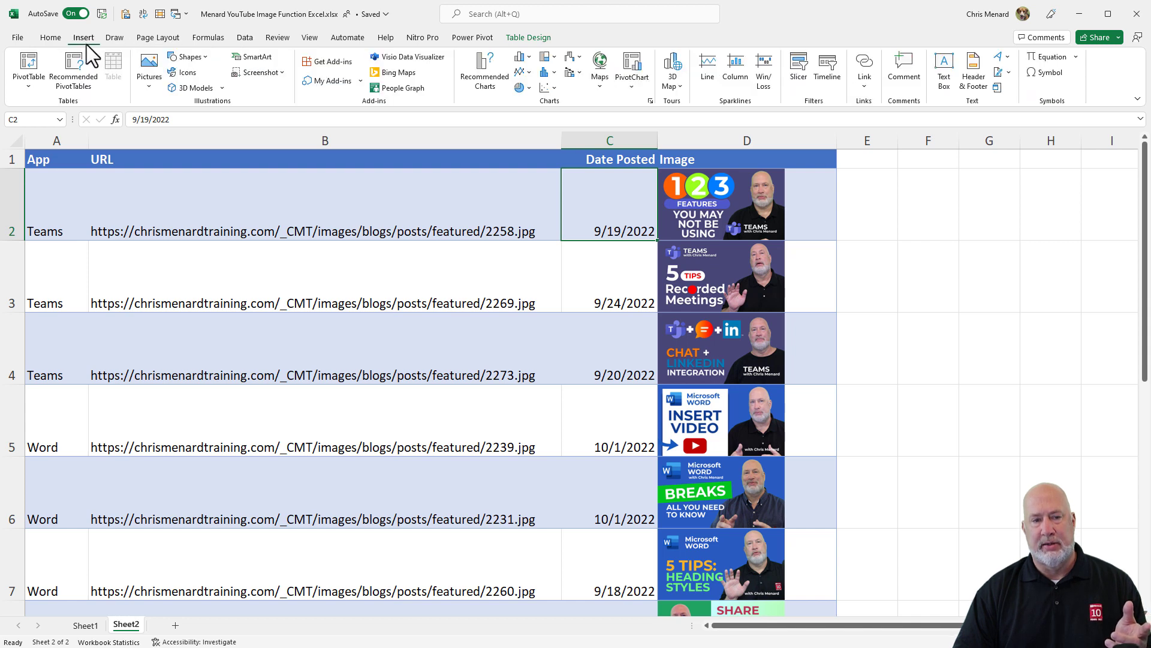
pyautogui.click(147, 81)
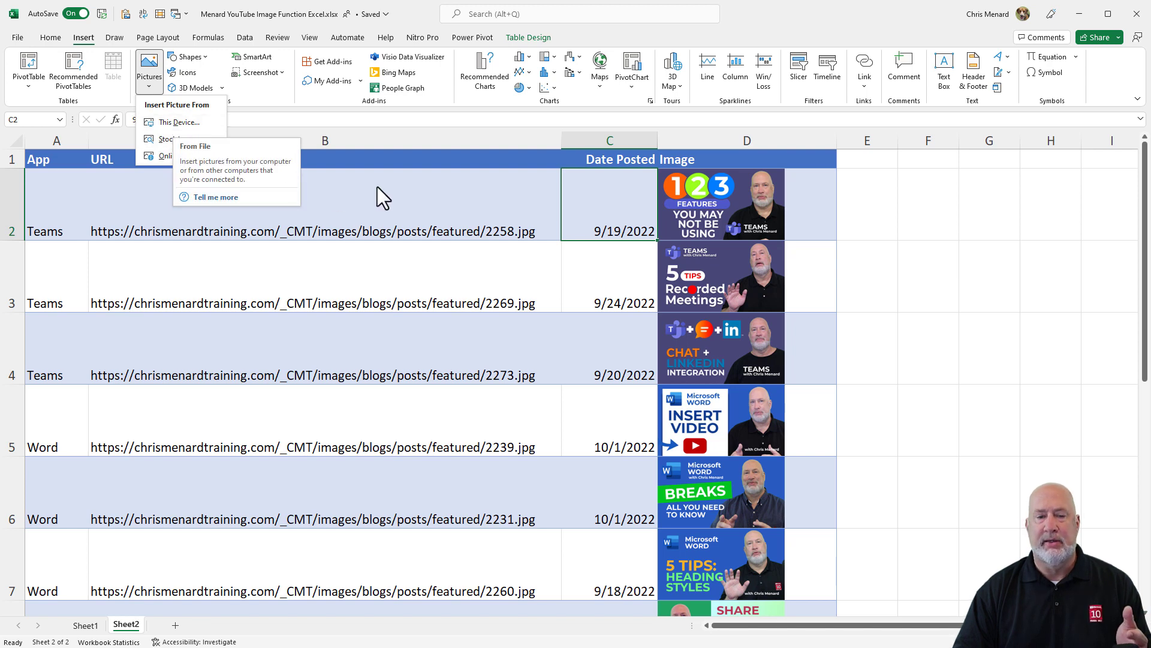
pyautogui.click(862, 200)
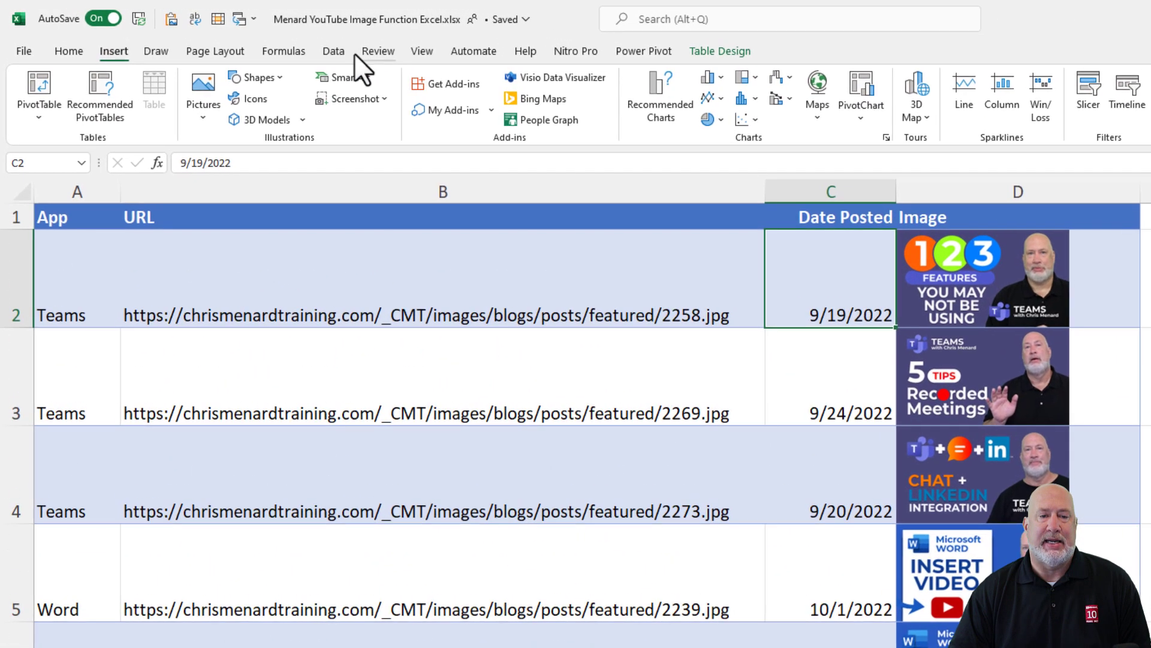
# - Turn on table filters, filter the App column to Word, and widen the App column
pyautogui.click(250, 39)
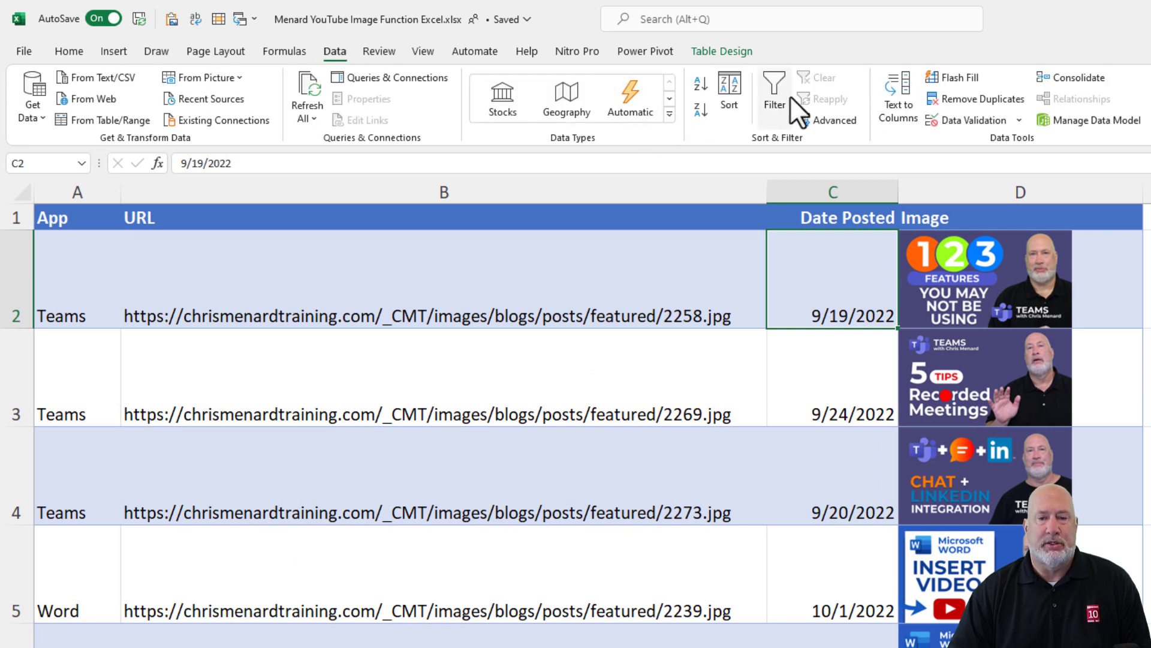
pyautogui.click(775, 92)
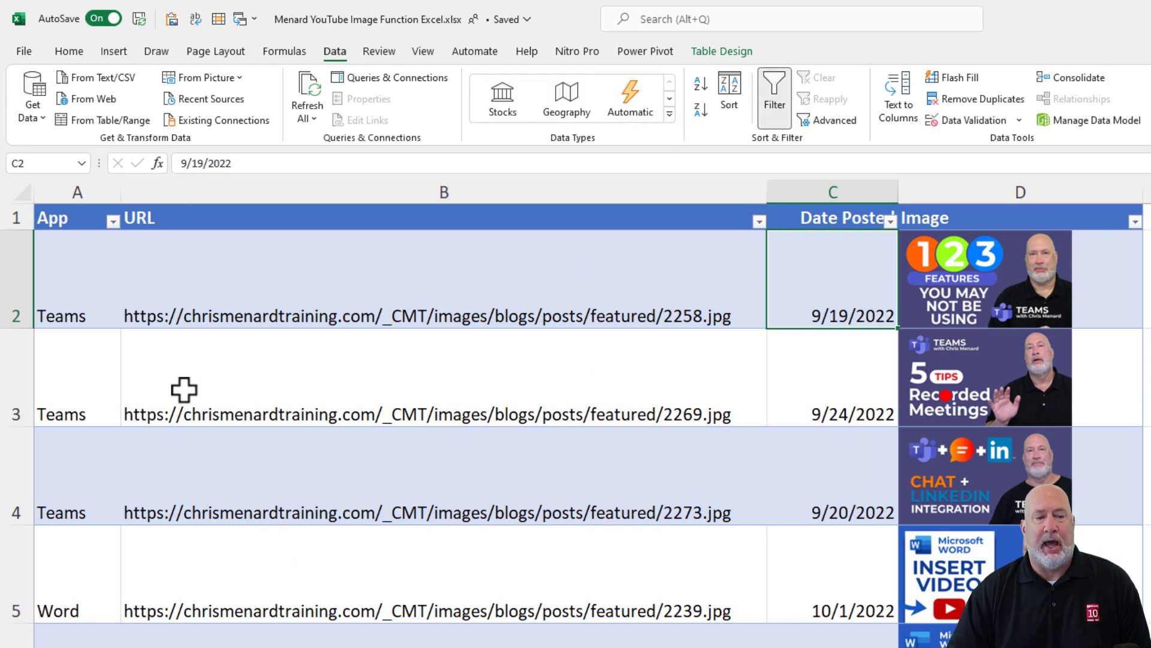
pyautogui.scroll(-1, 246, 449)
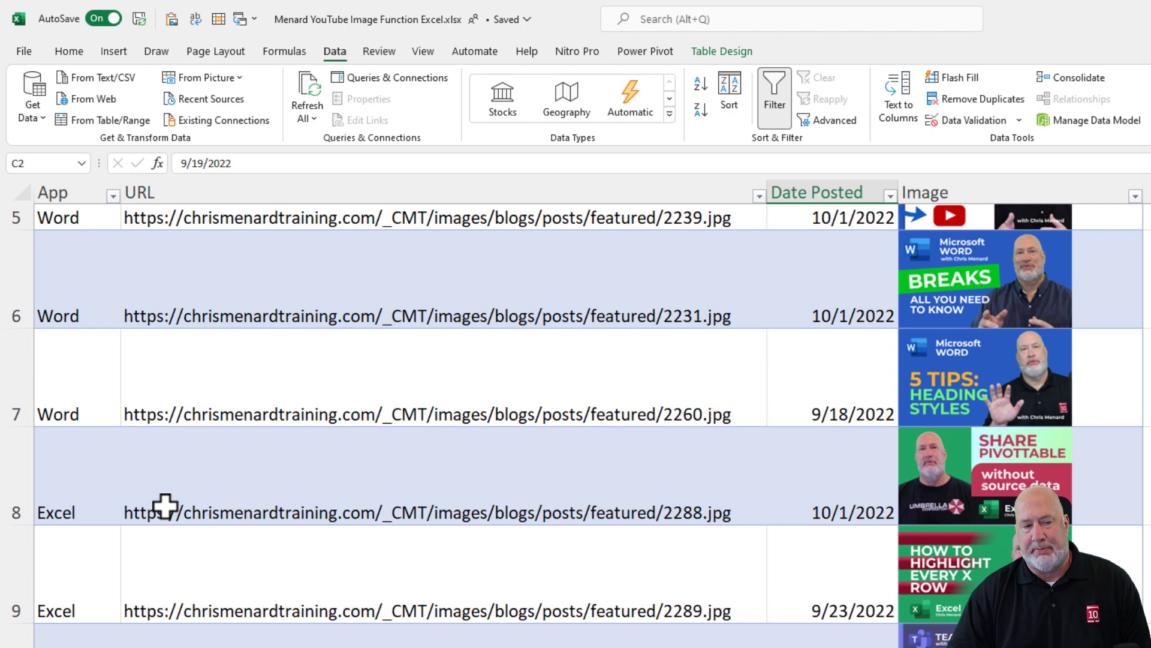
pyautogui.scroll(1, 163, 513)
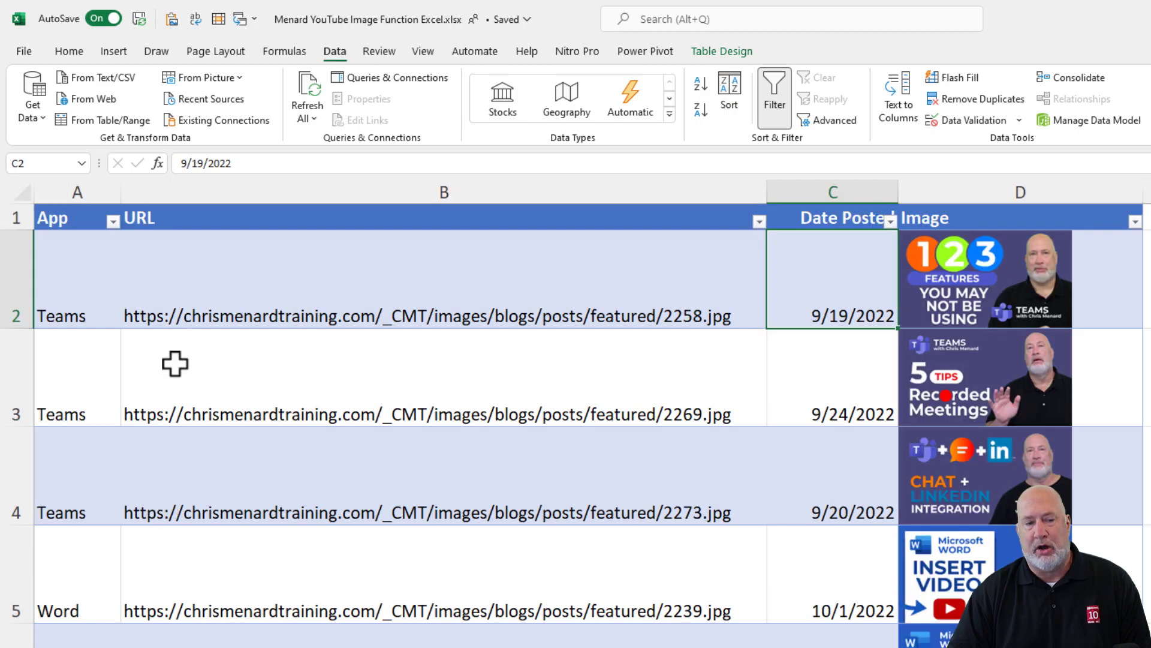
pyautogui.click(114, 222)
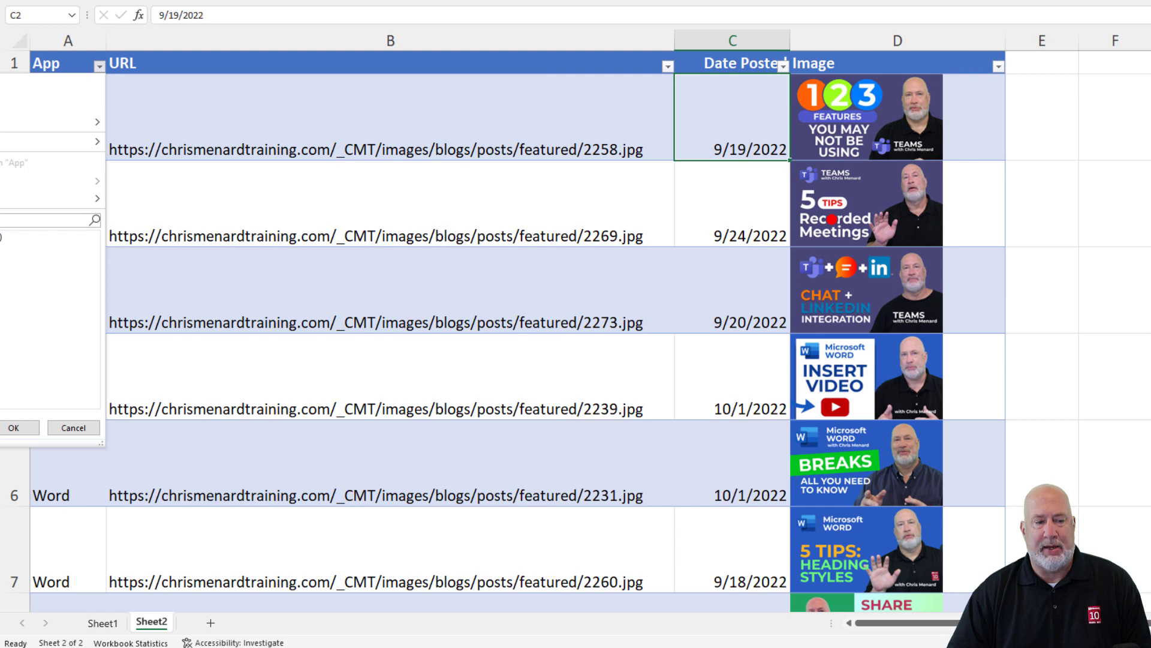
pyautogui.click(14, 429)
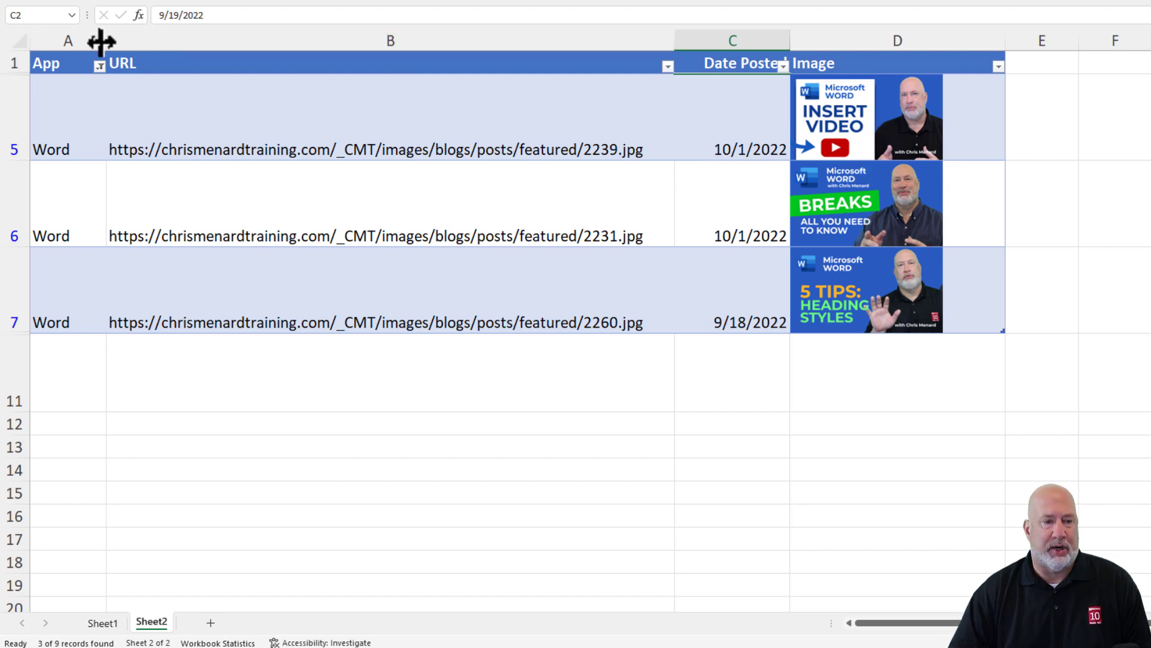
pyautogui.moveTo(104, 41); pyautogui.dragTo(267, 59)
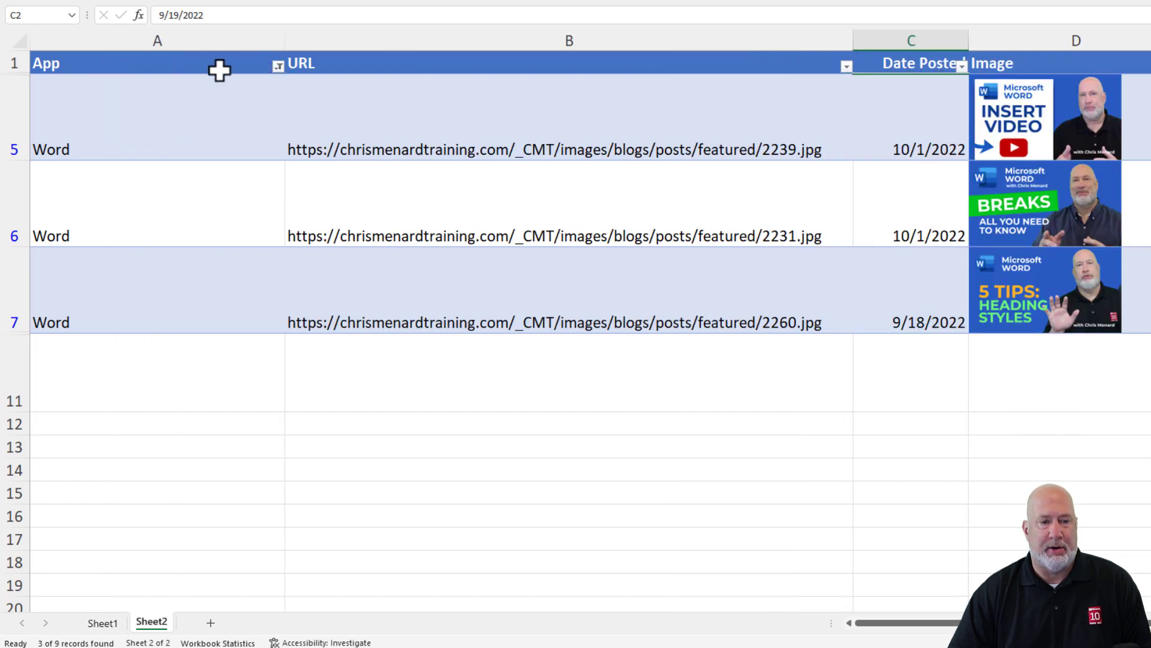
# - Filter the App column to Teams only, then select all values to show every row again
pyautogui.click(278, 66)
pyautogui.click(141, 242)
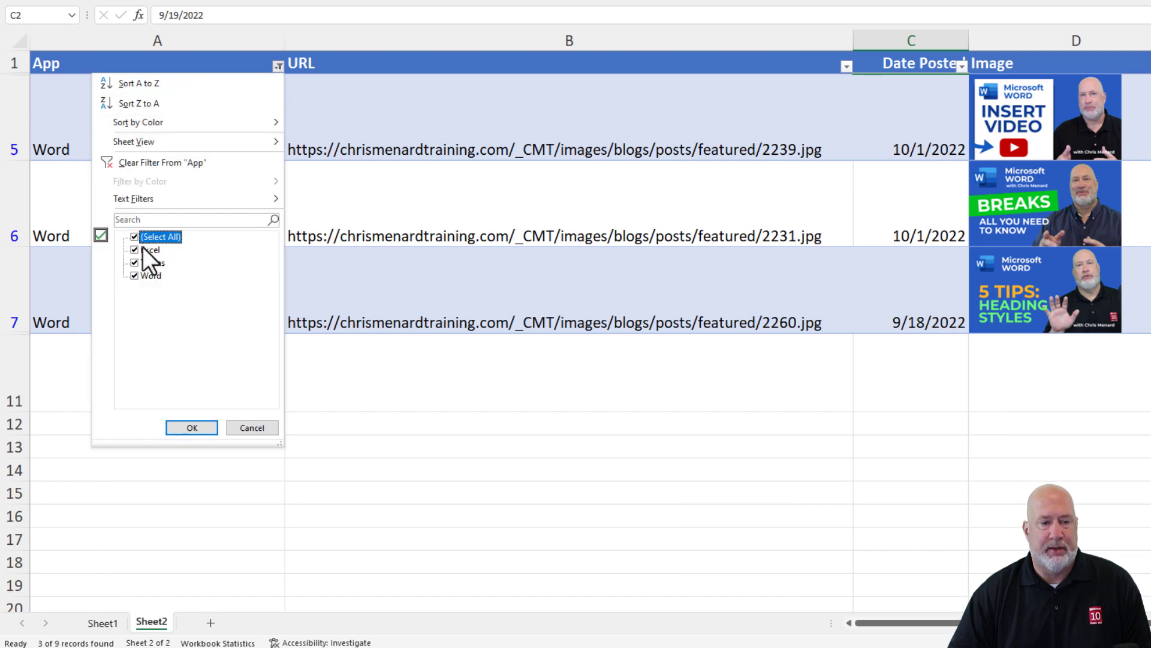
pyautogui.click(137, 239)
pyautogui.click(135, 263)
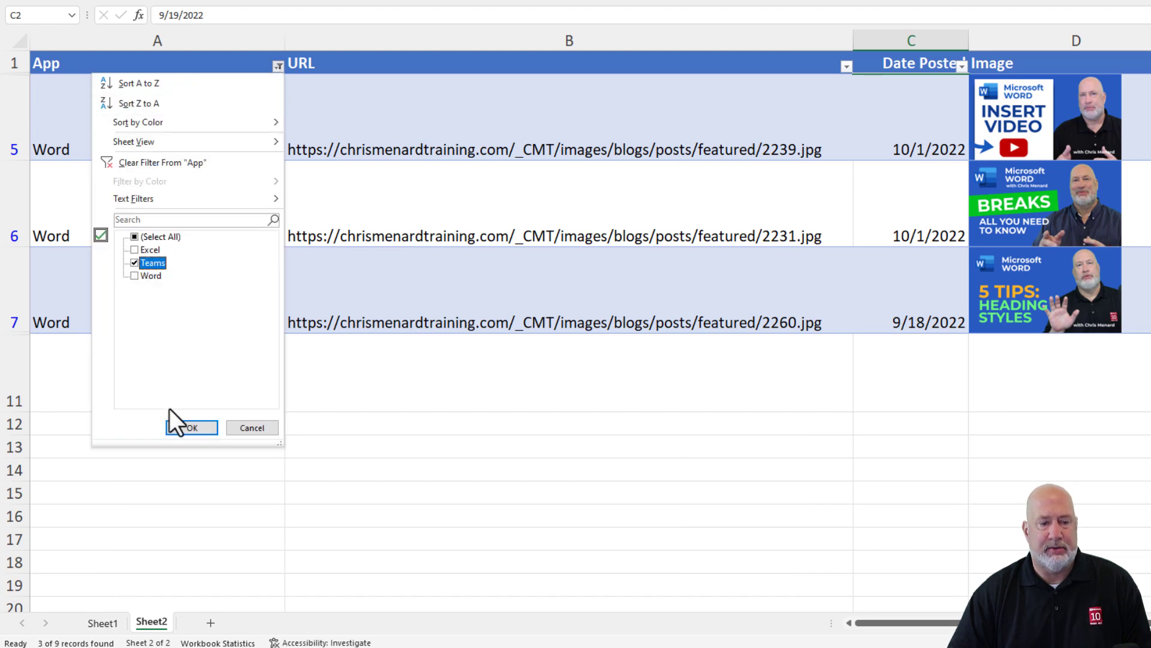
pyautogui.click(180, 426)
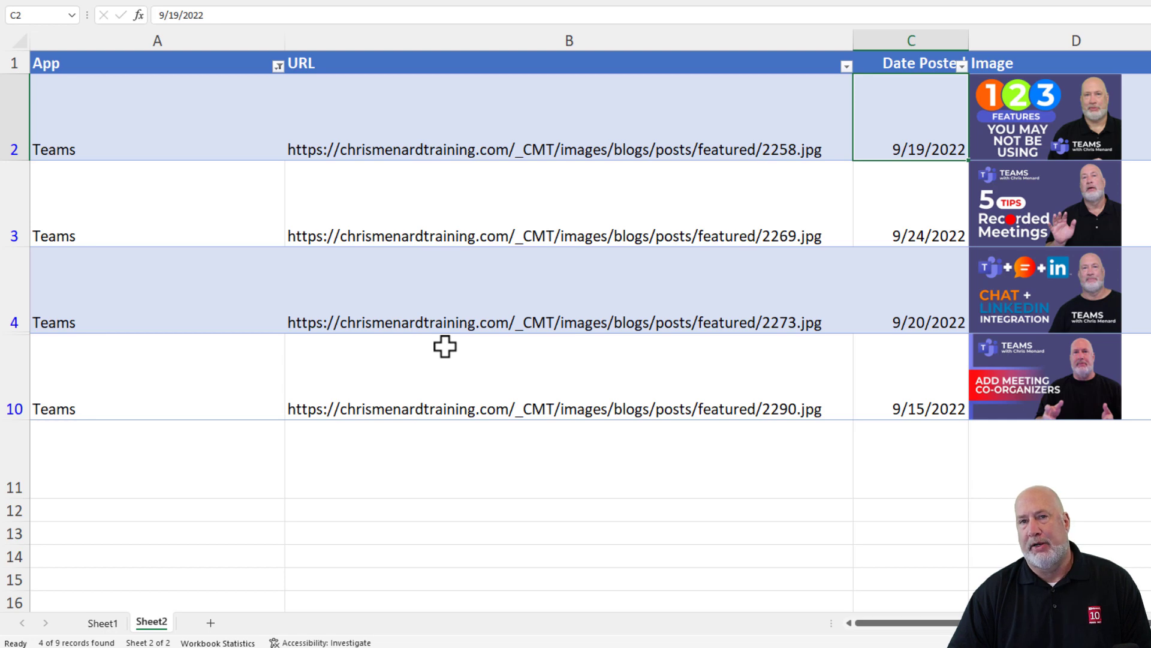
pyautogui.click(278, 66)
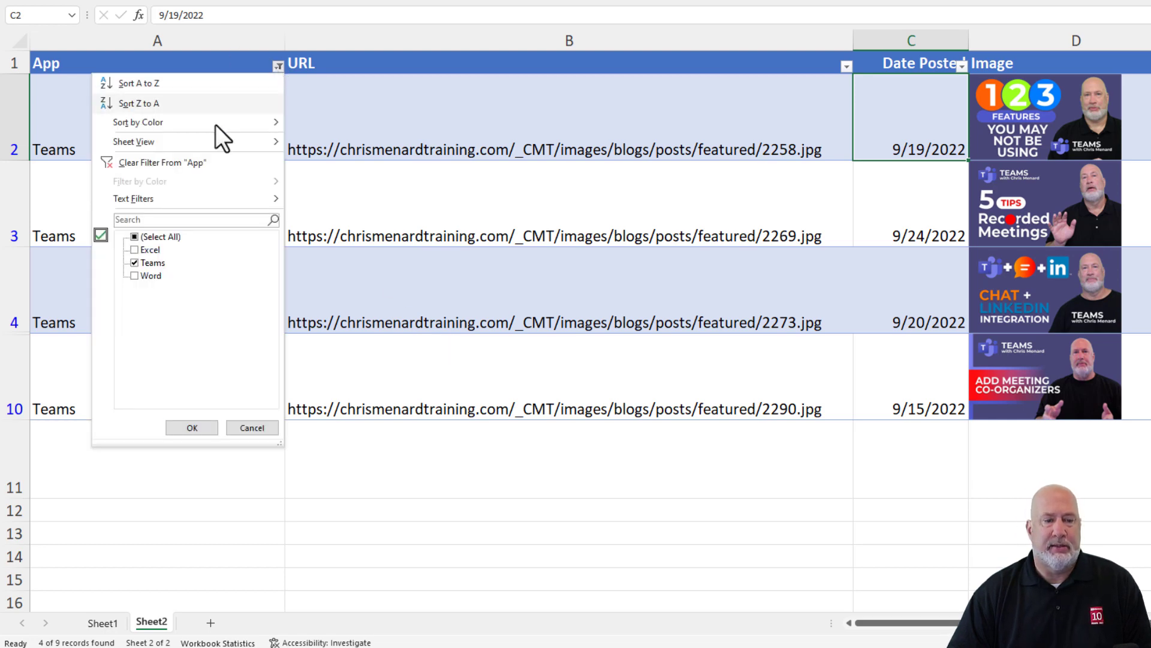
pyautogui.click(134, 238)
pyautogui.click(191, 426)
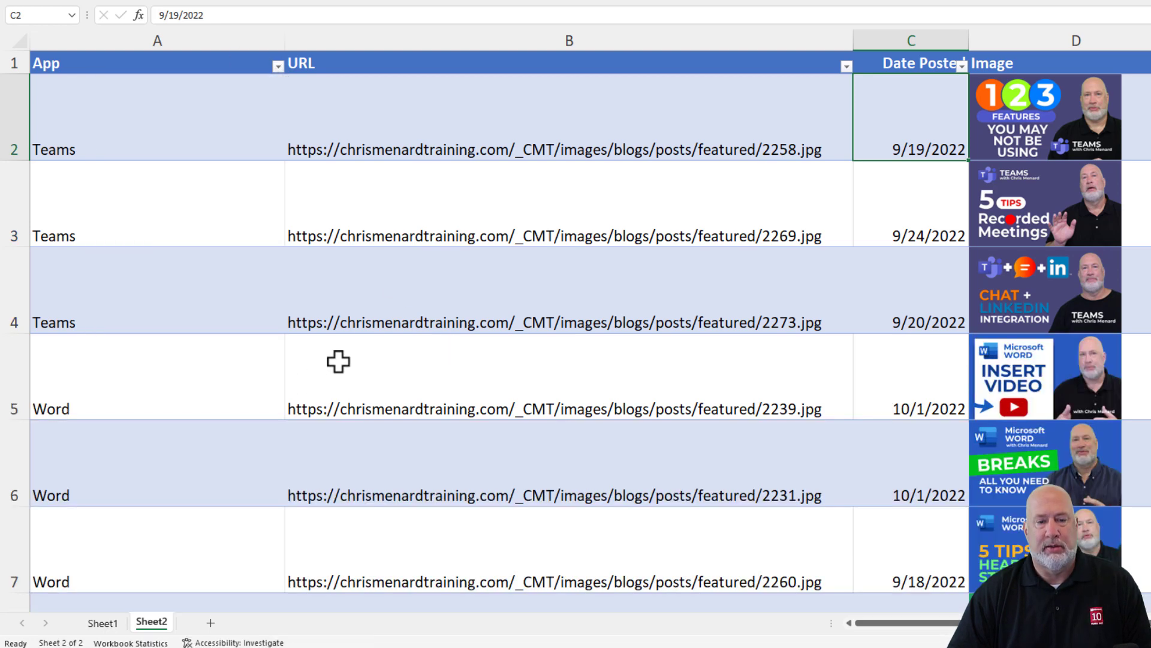
# - Sort the table by Date Posted from newest to oldest and add a blank Sheet4
pyautogui.click(962, 66)
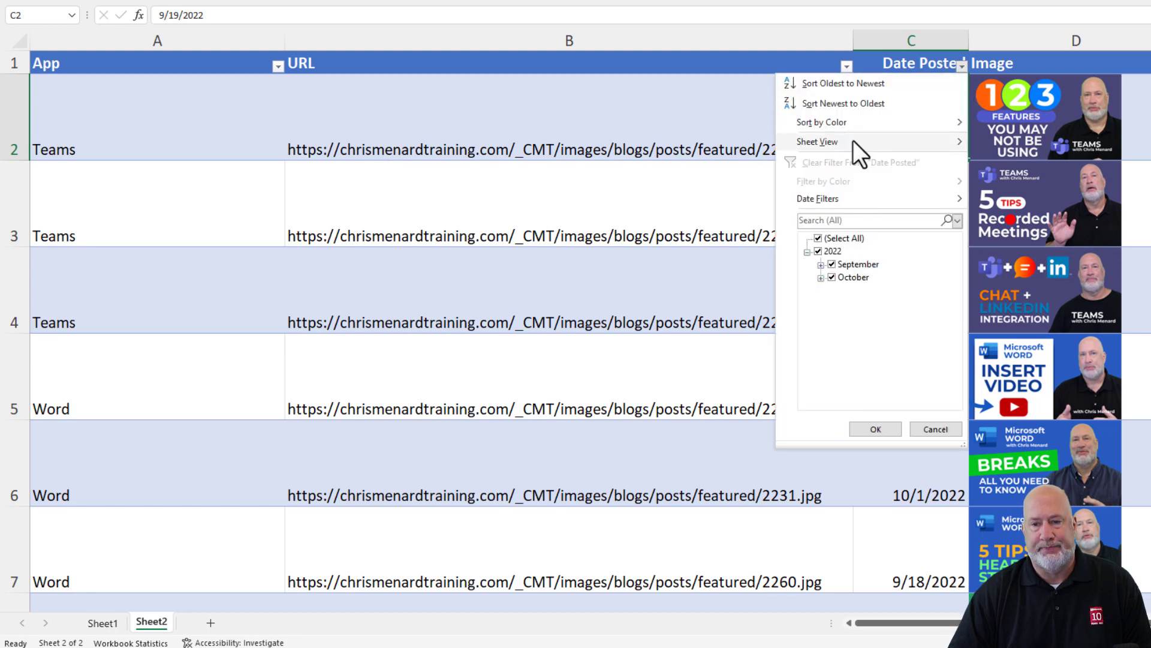
pyautogui.click(847, 106)
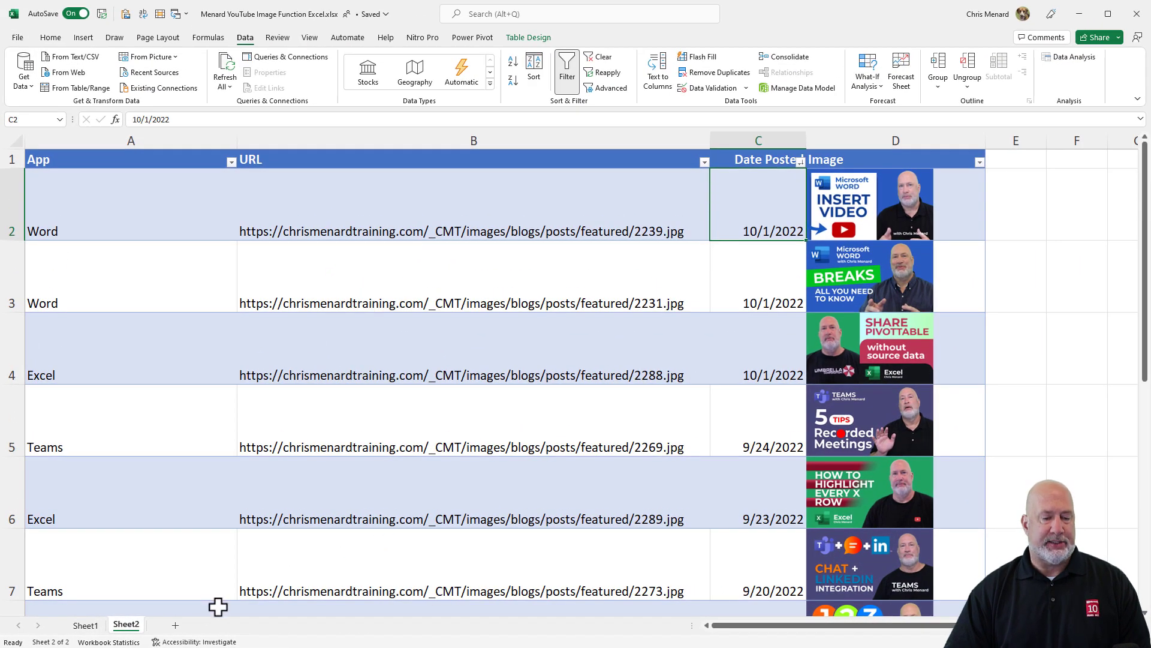
pyautogui.click(176, 626)
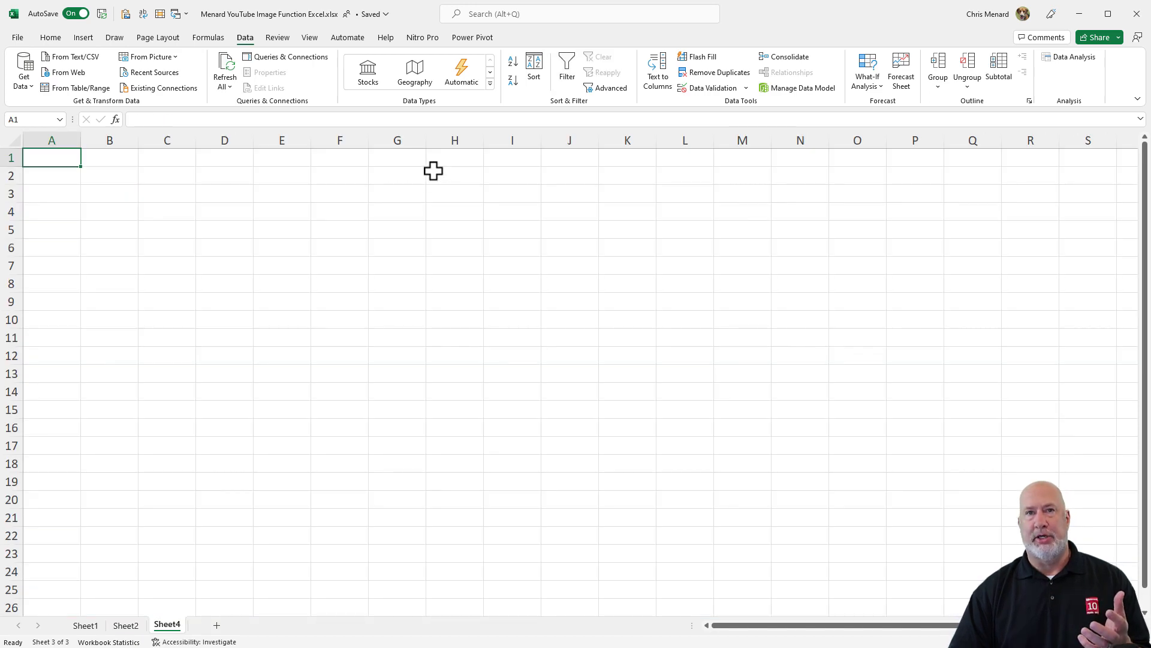
# - Insert the picture Microsoft Operating Income.jpg from this device into Sheet4
pyautogui.click(88, 36)
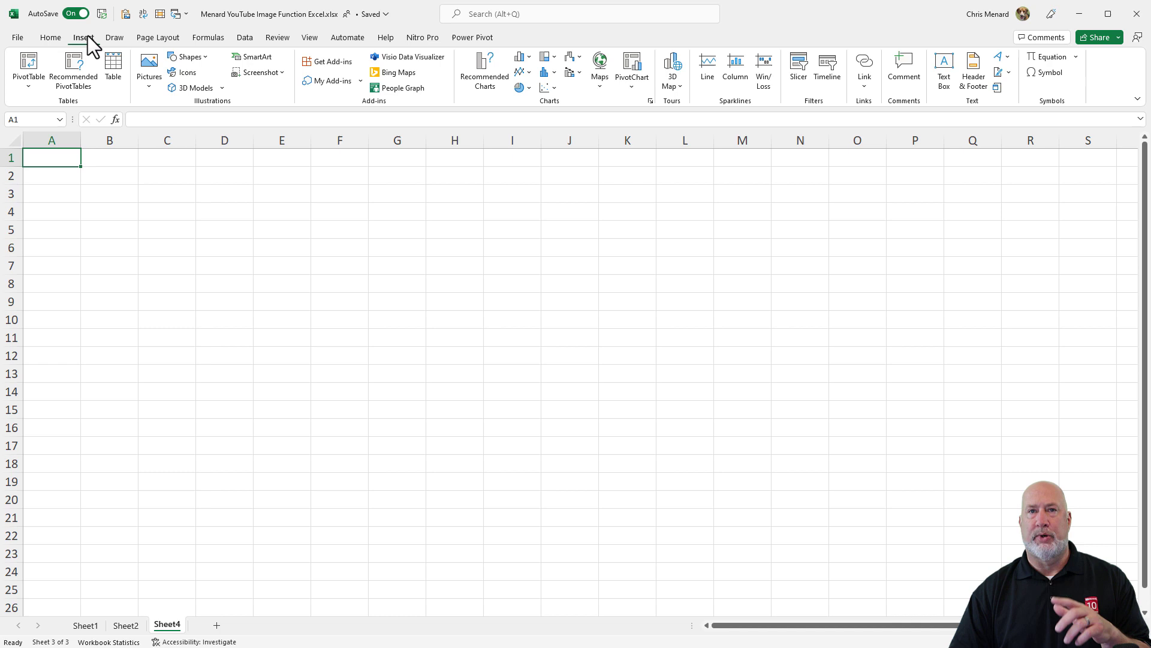
pyautogui.click(148, 88)
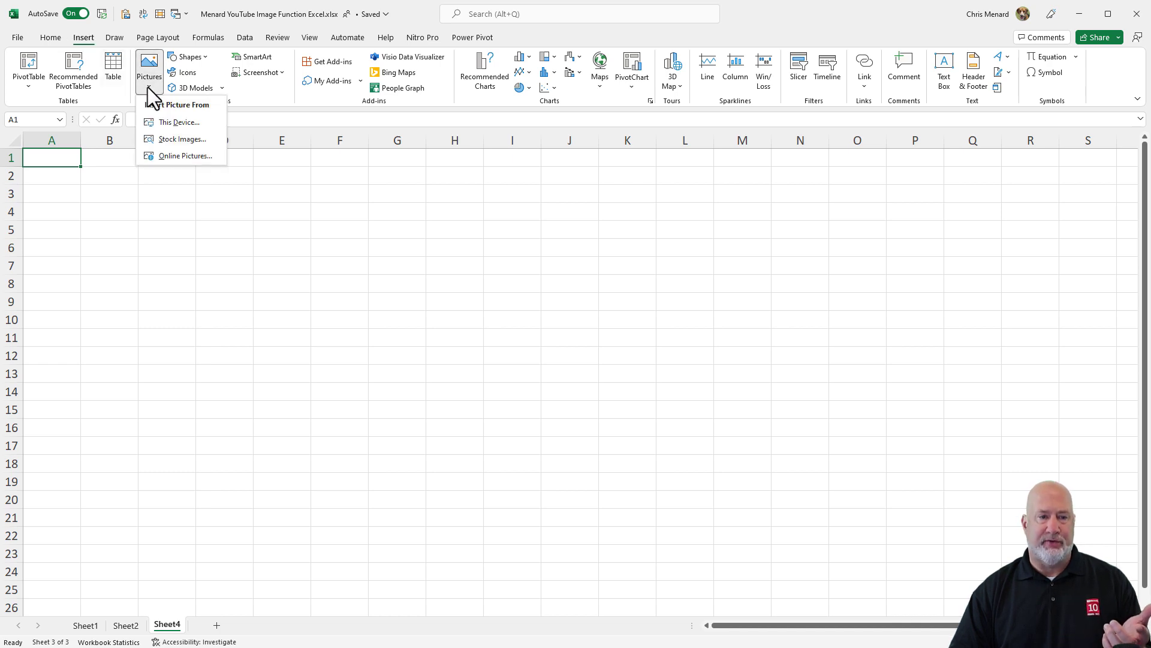
pyautogui.click(180, 123)
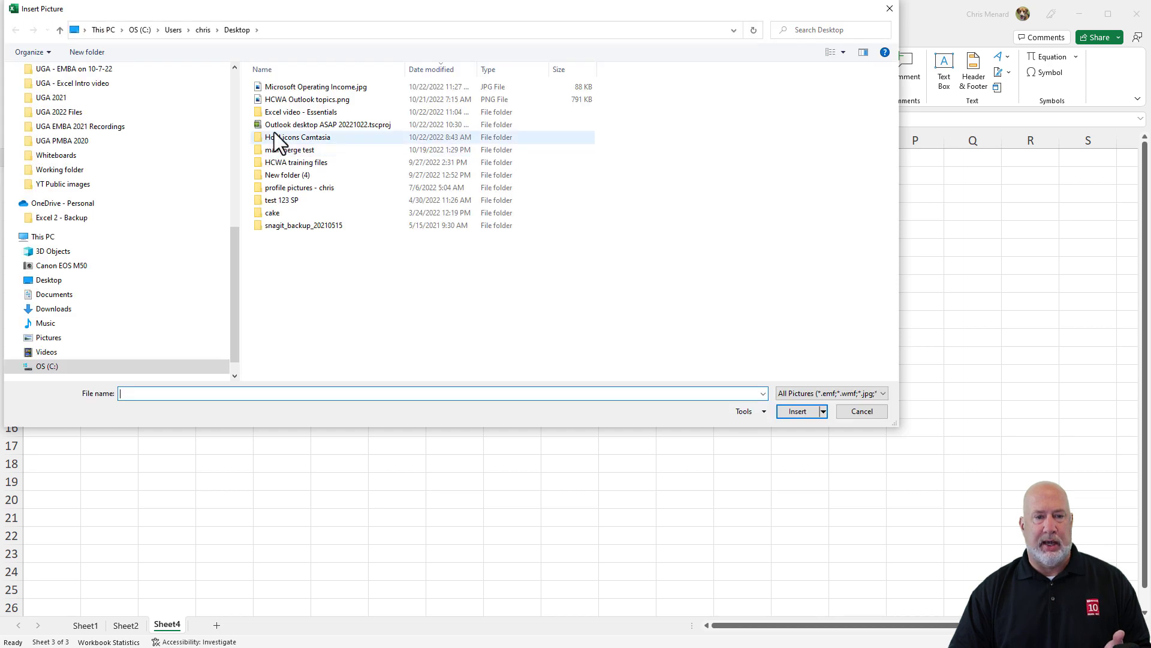
pyautogui.click(298, 92)
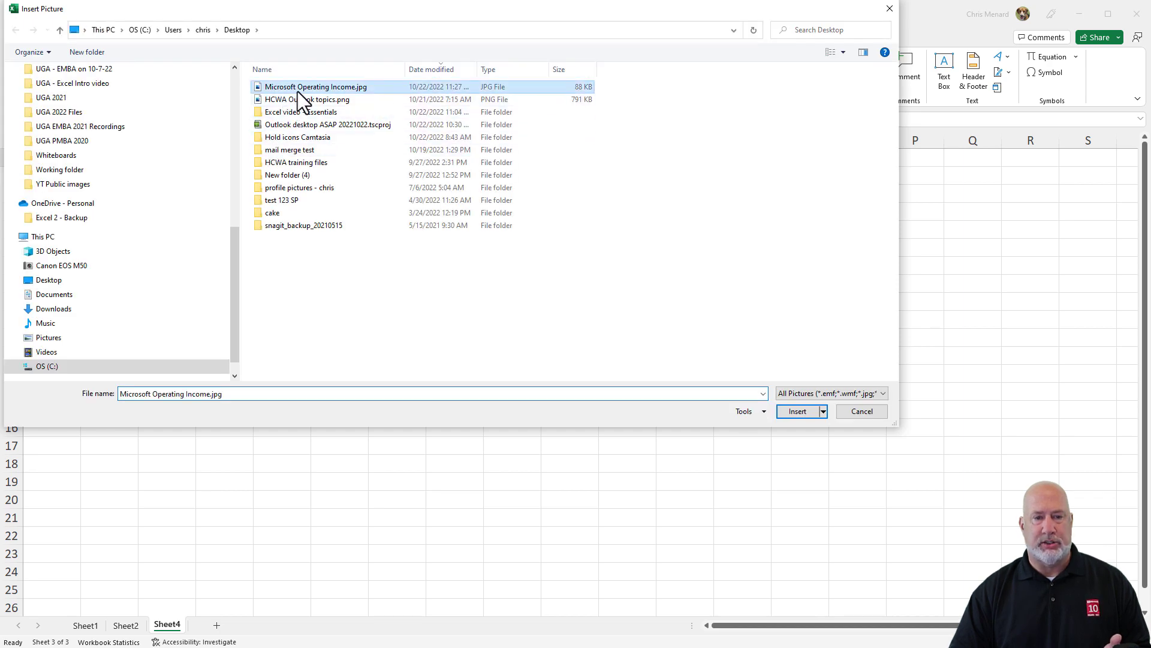
pyautogui.click(799, 411)
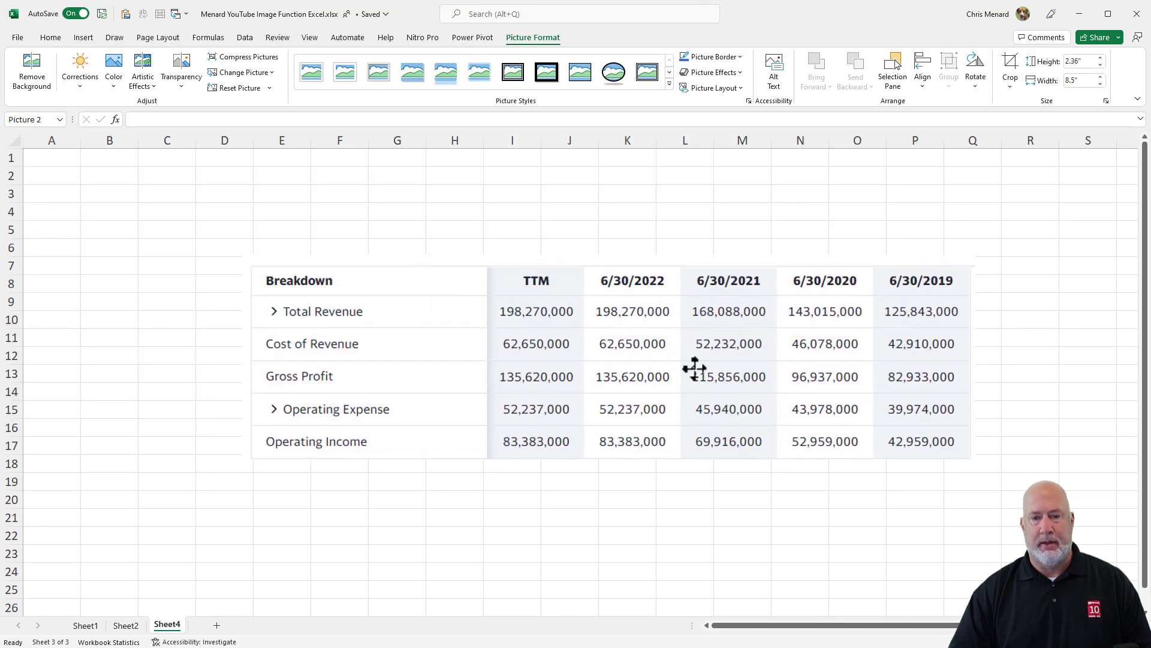
# - Shrink the financial-table screenshot to about 1.67 by 6.01 inches and move it to the upper right near columns K–O
pyautogui.moveTo(694, 368); pyautogui.dragTo(587, 315)
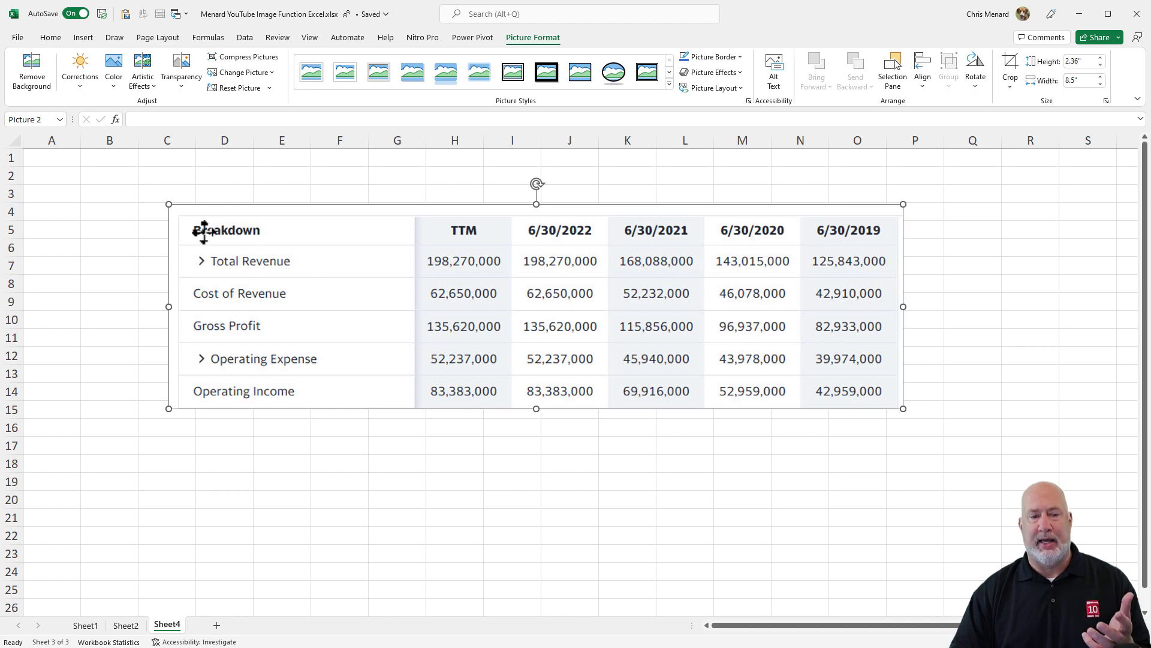
pyautogui.moveTo(168, 204); pyautogui.dragTo(384, 272)
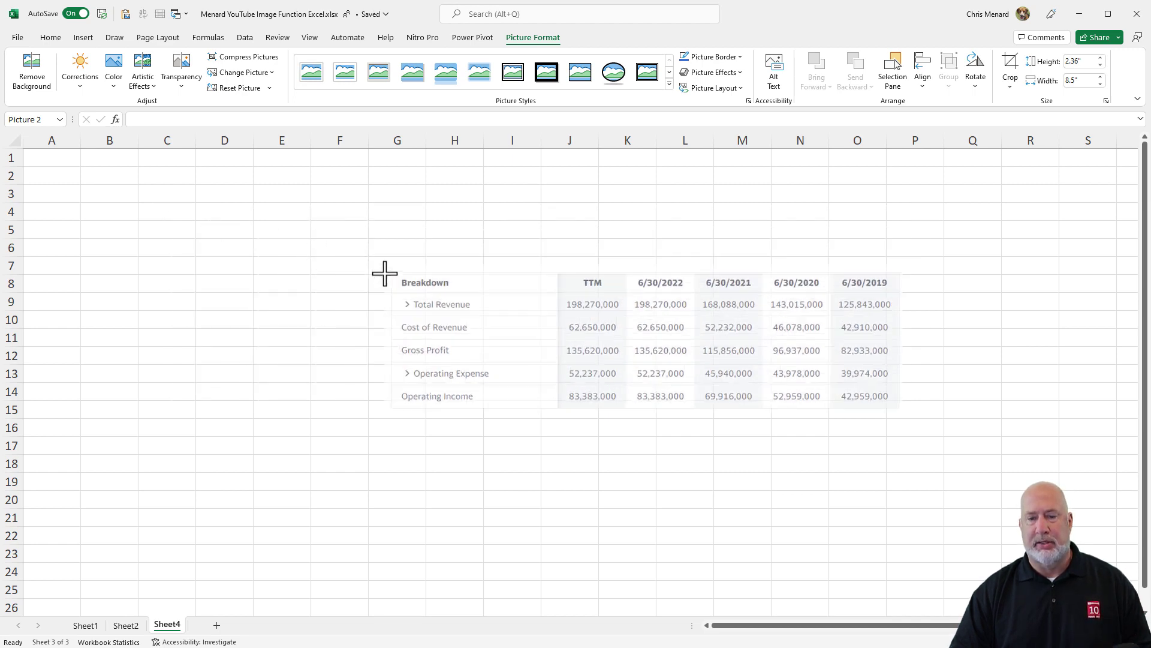
pyautogui.moveTo(496, 288); pyautogui.dragTo(695, 198)
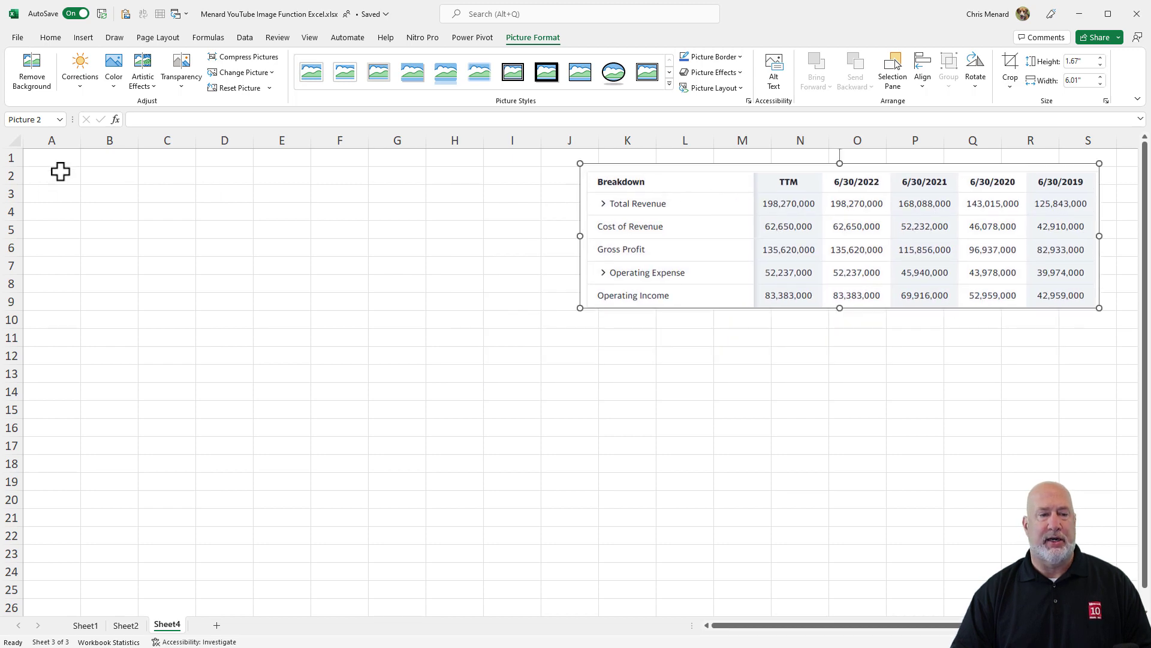
pyautogui.click(62, 159)
# - Import Microsoft Operating Income.jpg from the Desktop using Data > From Picture > Picture From File
pyautogui.click(70, 177)
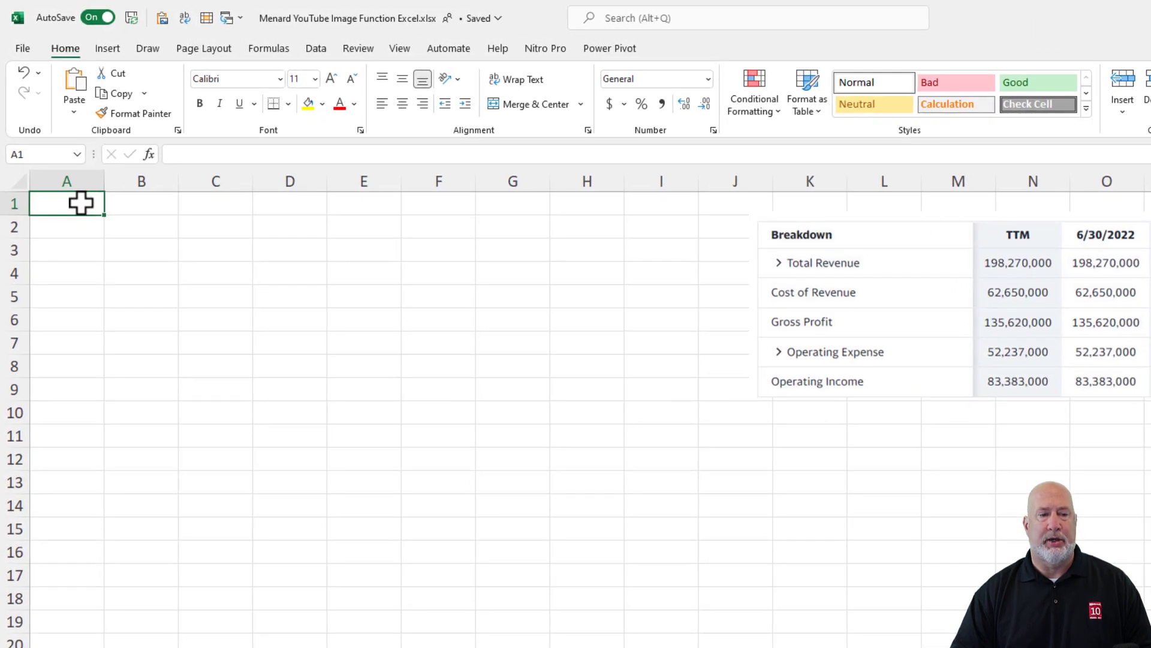
pyautogui.click(316, 51)
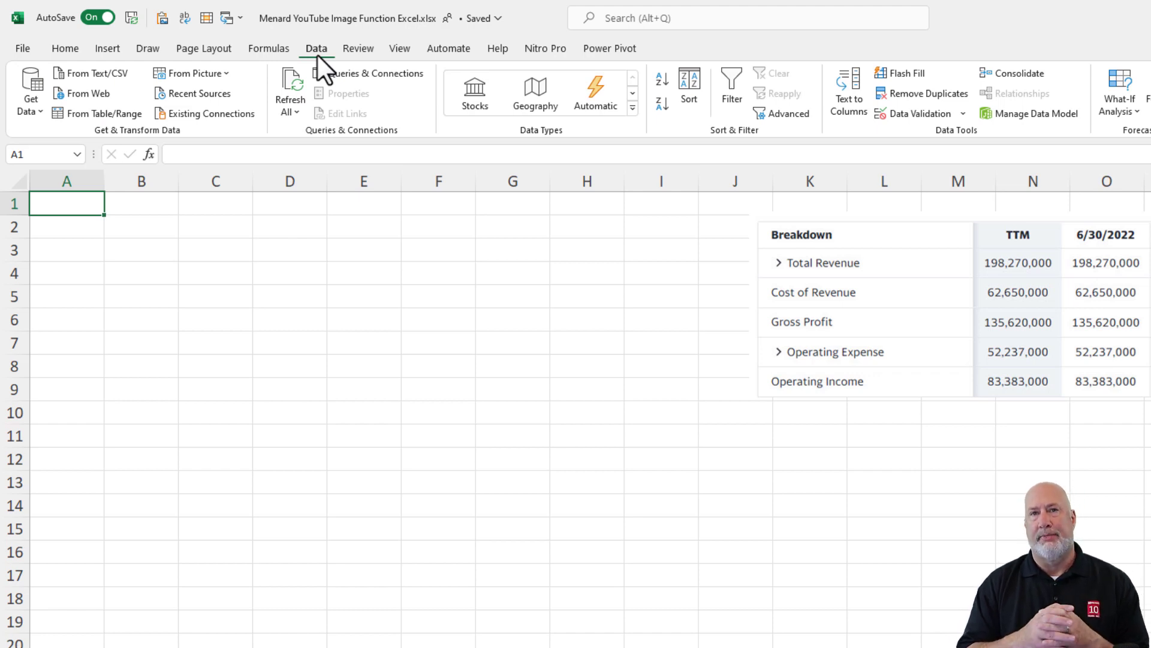
pyautogui.click(204, 75)
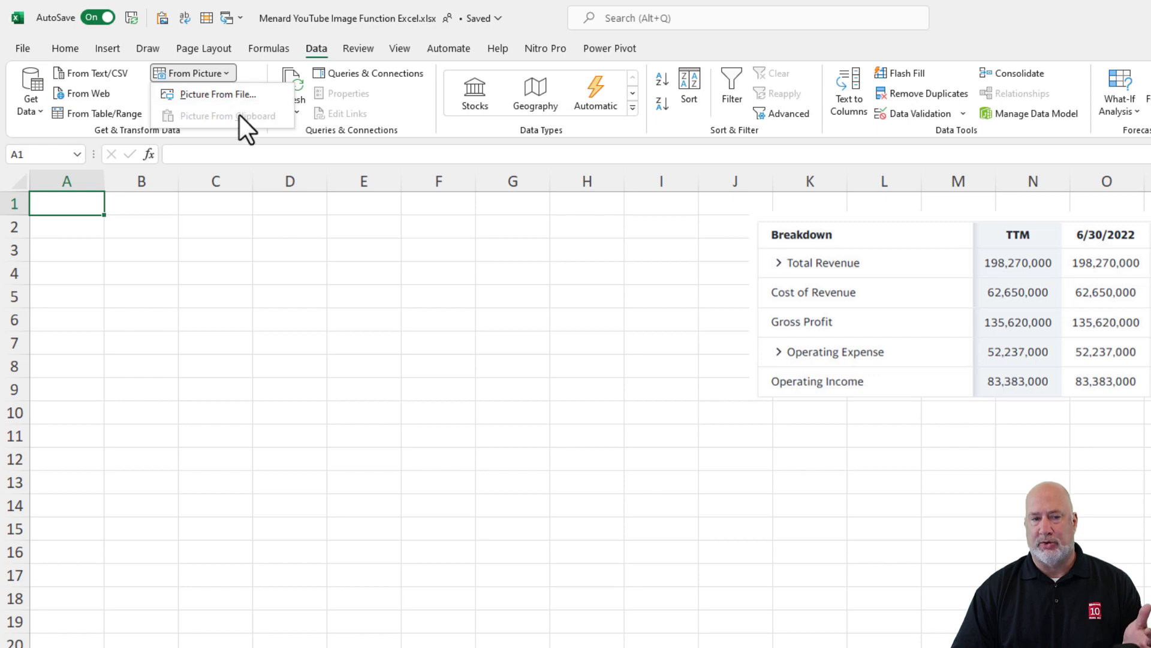
pyautogui.click(232, 99)
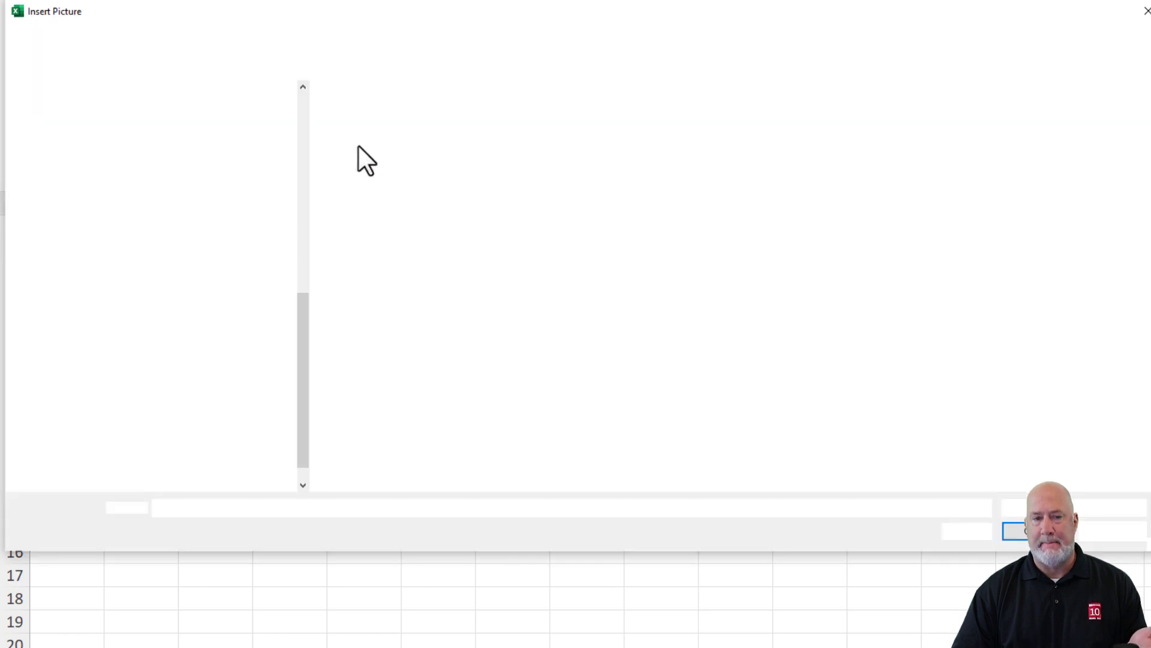
pyautogui.click(301, 91)
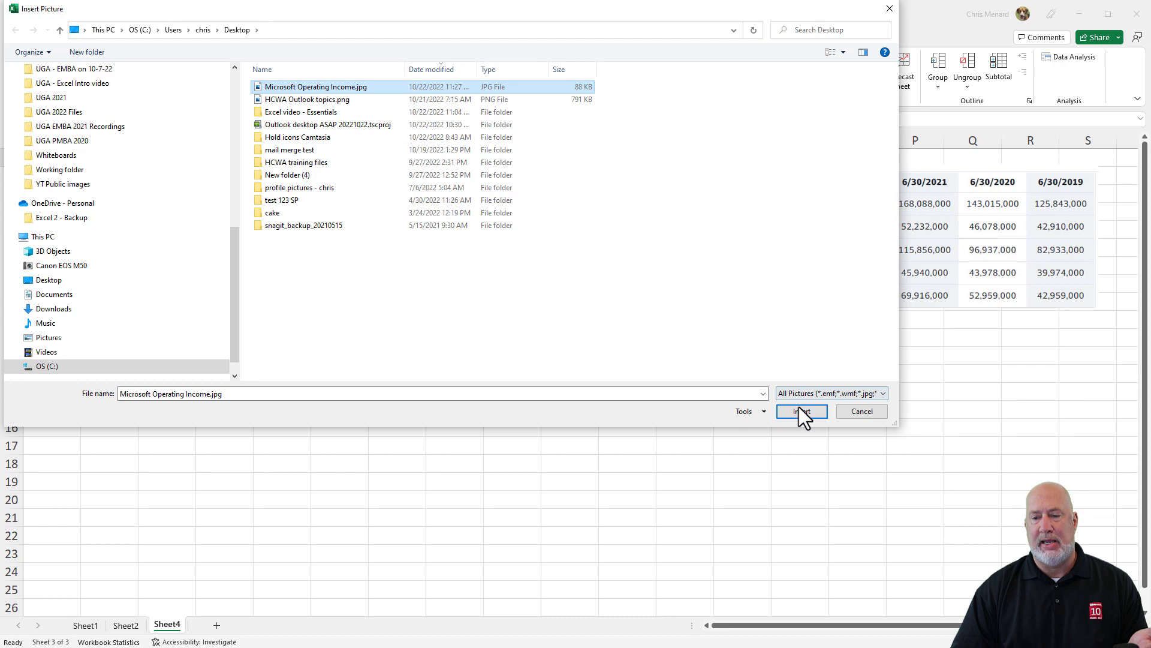
pyautogui.click(800, 410)
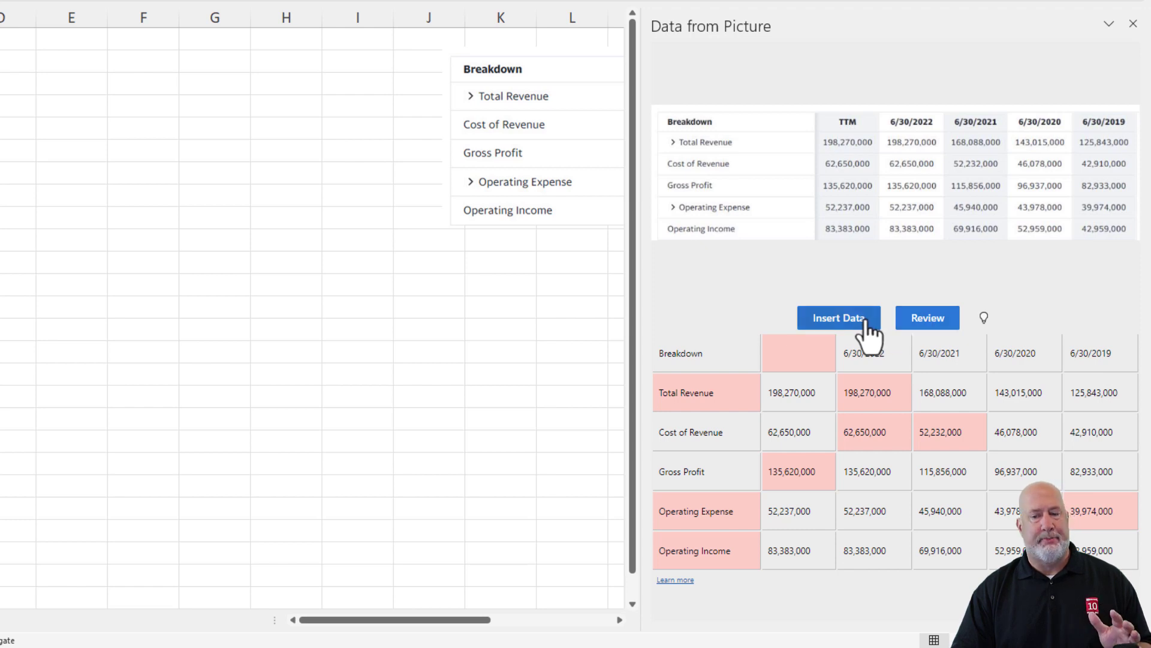
# - Review the flagged values, accept Total Revenue and 198,270,000, and insert the extracted data anyway
pyautogui.click(926, 326)
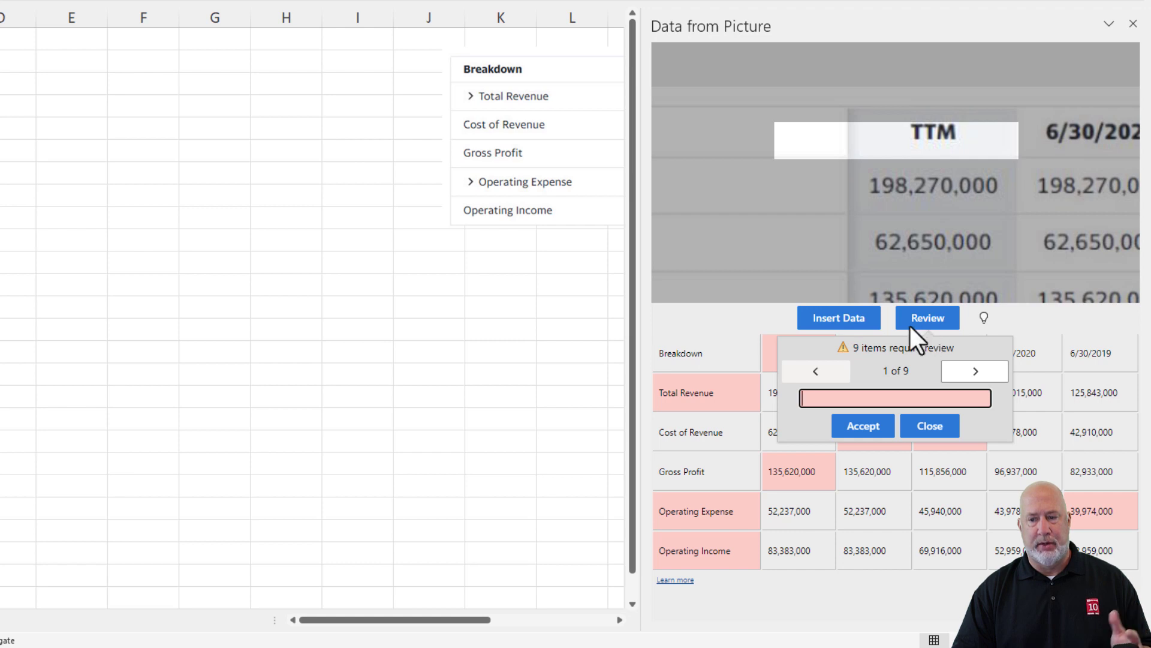
pyautogui.click(866, 429)
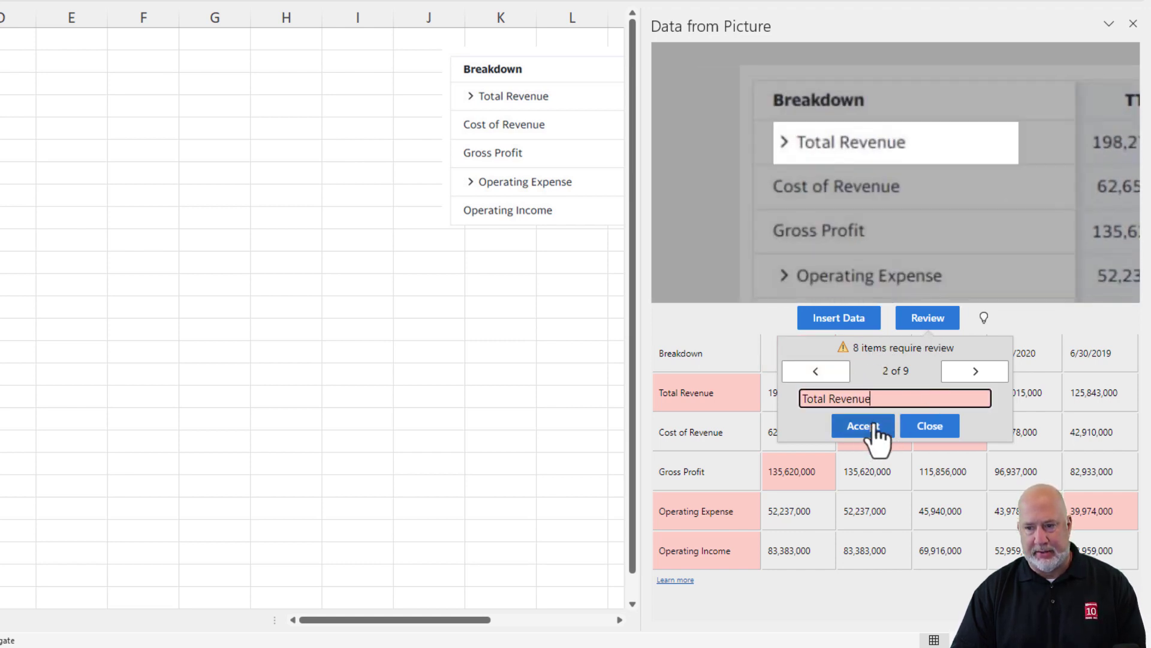
pyautogui.click(868, 428)
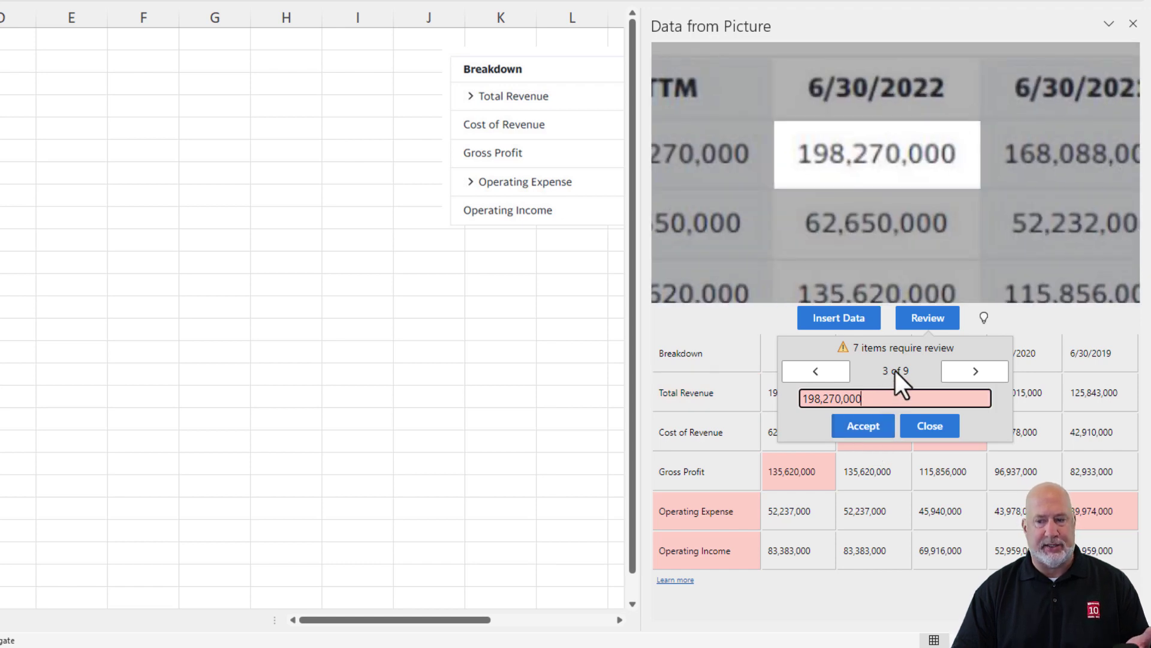
pyautogui.click(868, 429)
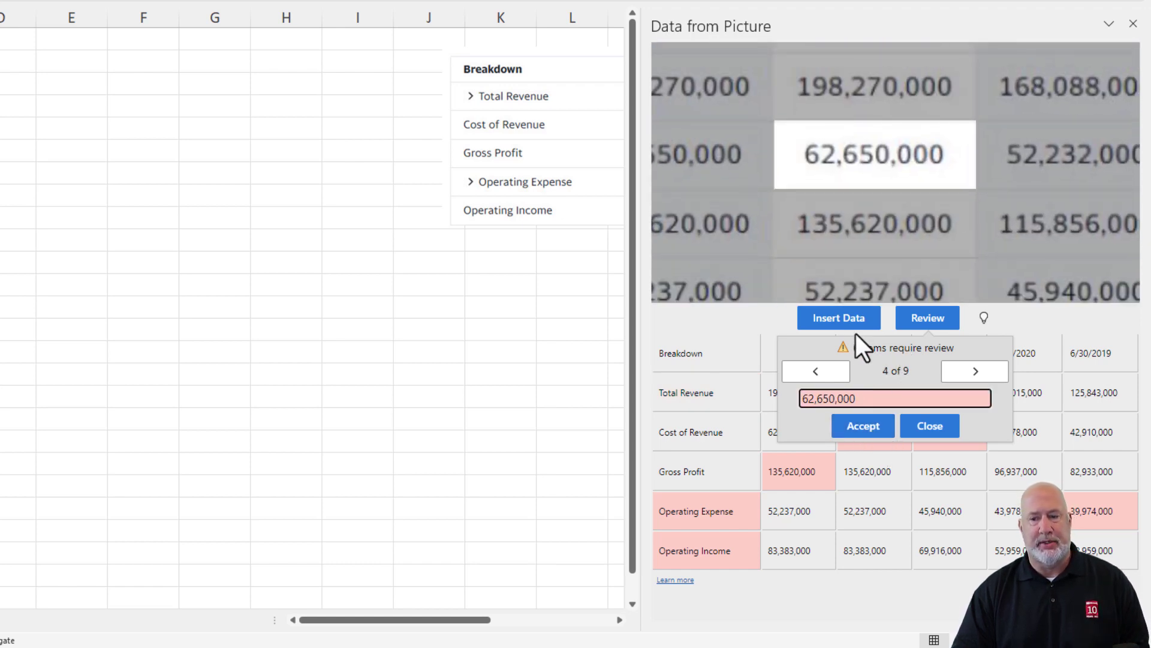
pyautogui.click(851, 324)
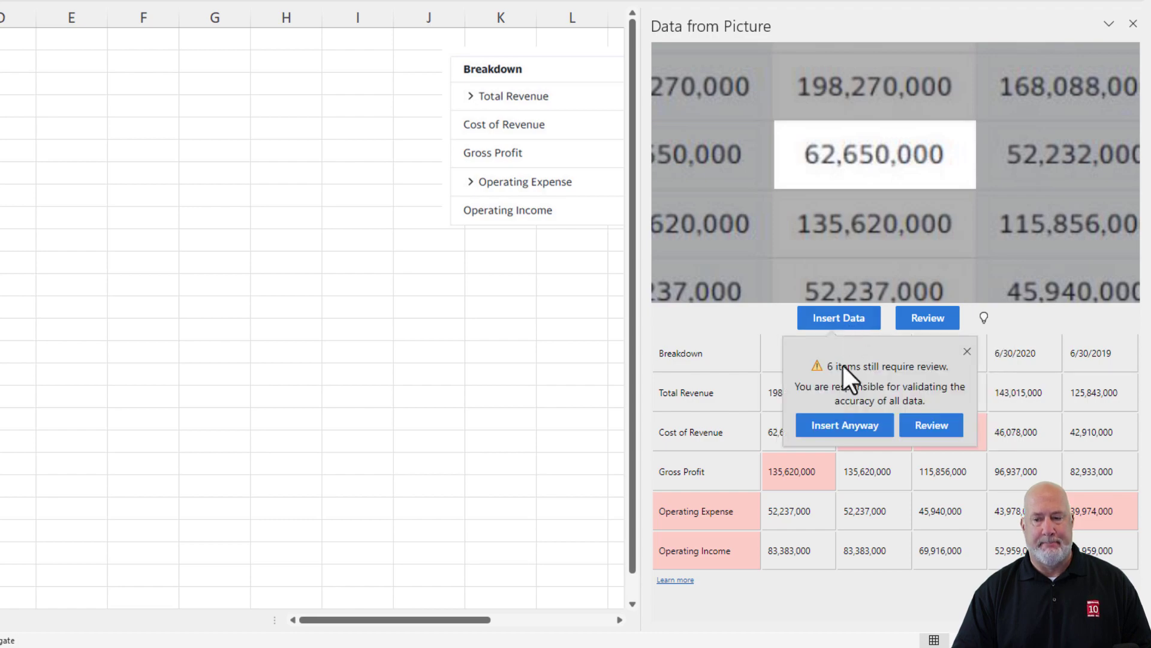
pyautogui.click(849, 429)
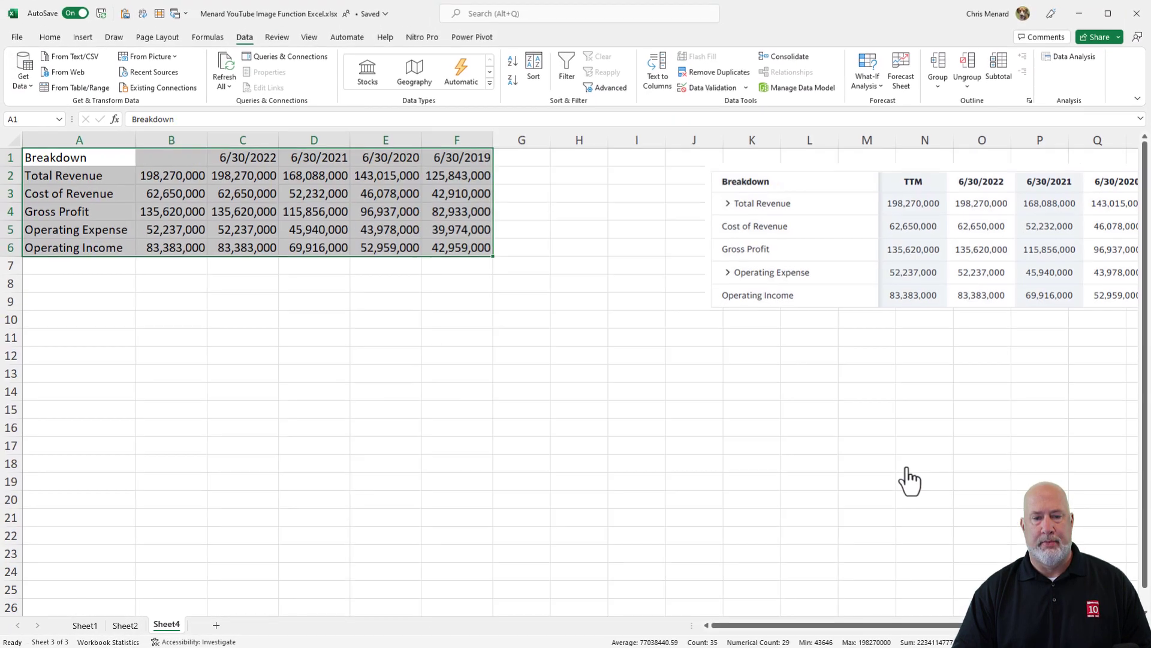
# - Move the financial-table screenshot below the imported data and enlarge it
pyautogui.click(410, 236)
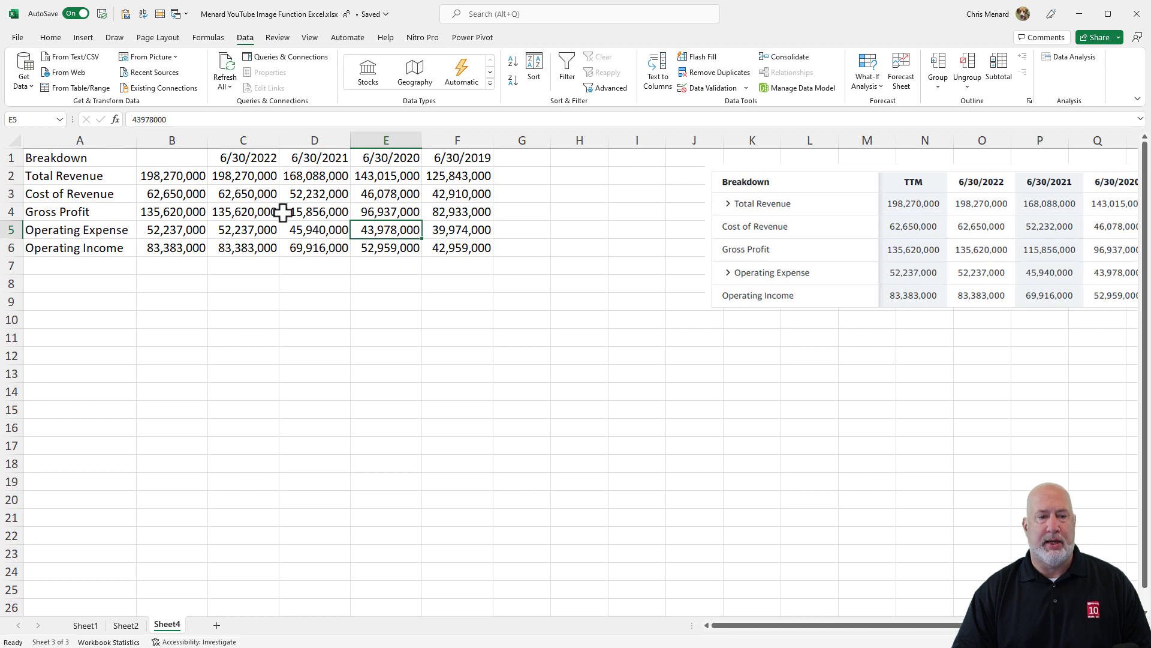
pyautogui.click(175, 159)
pyautogui.moveTo(927, 278); pyautogui.dragTo(291, 354)
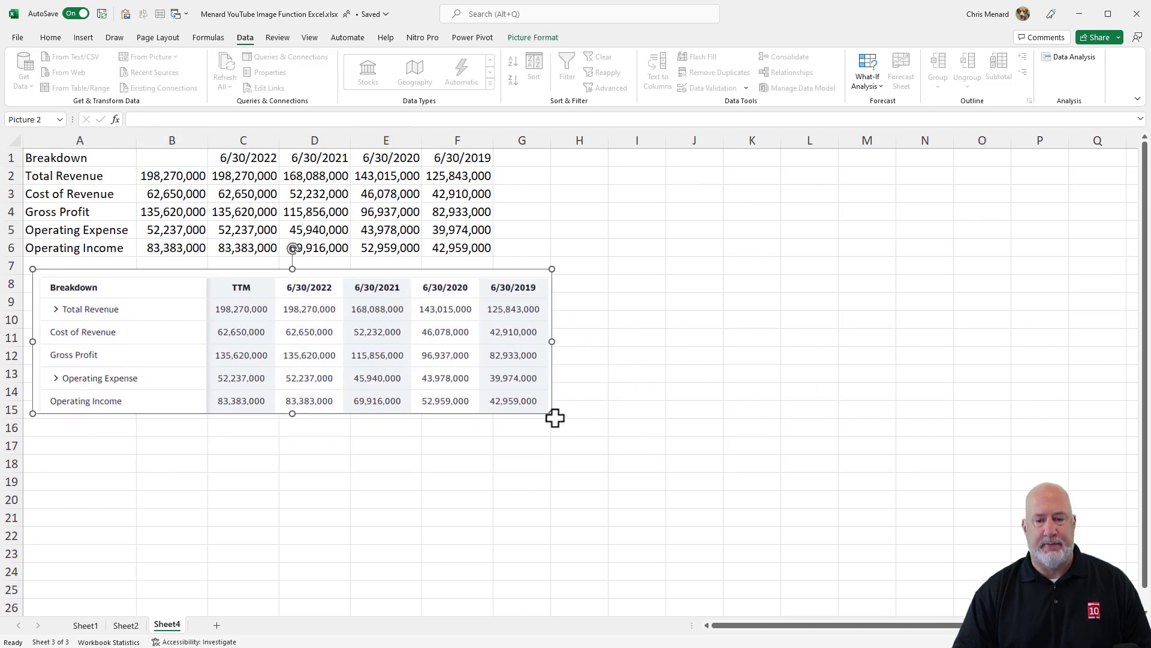
pyautogui.moveTo(552, 413); pyautogui.dragTo(711, 463)
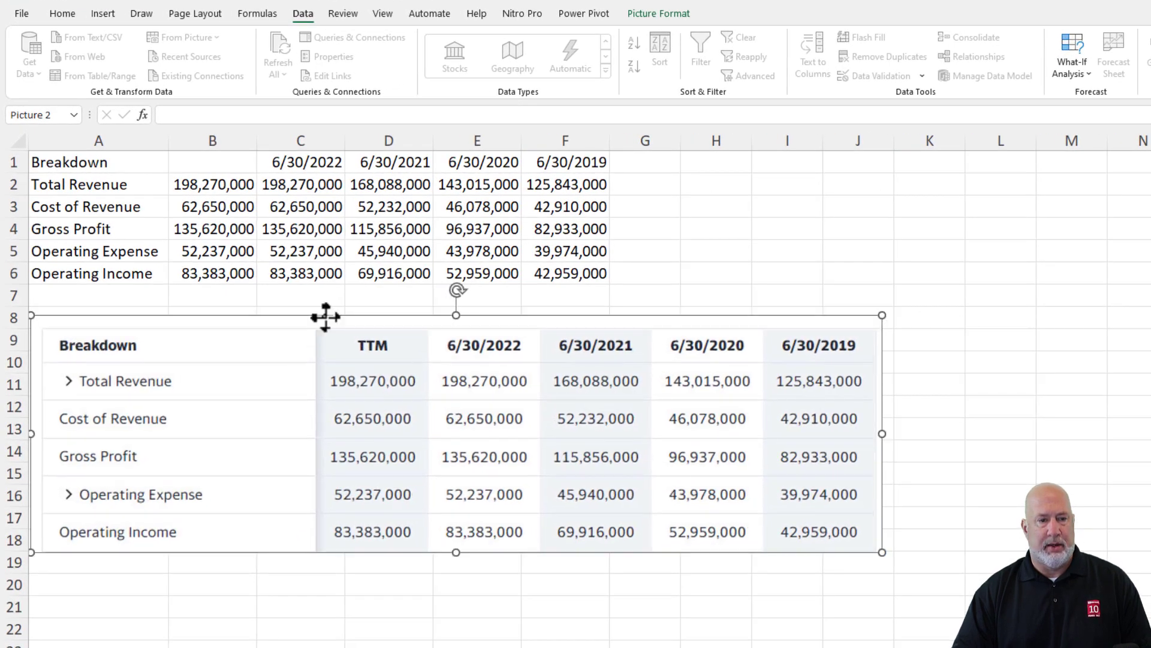
# - Format B2:F6 with Comma Style and zero decimal places
pyautogui.moveTo(239, 185); pyautogui.dragTo(535, 278)
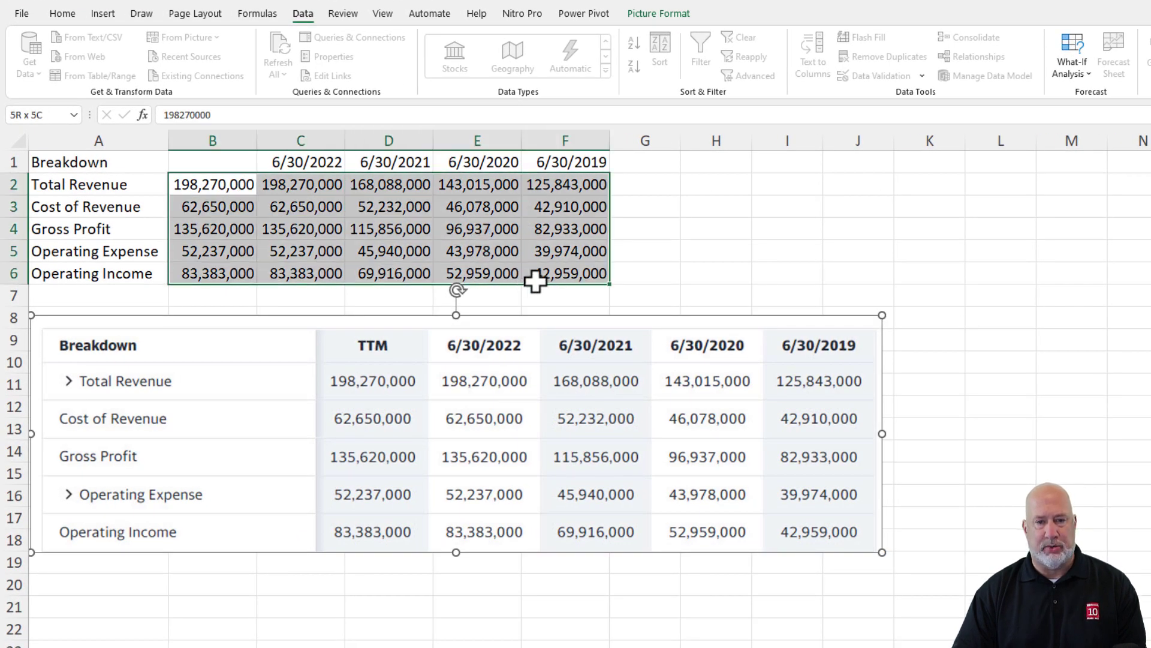
pyautogui.click(70, 16)
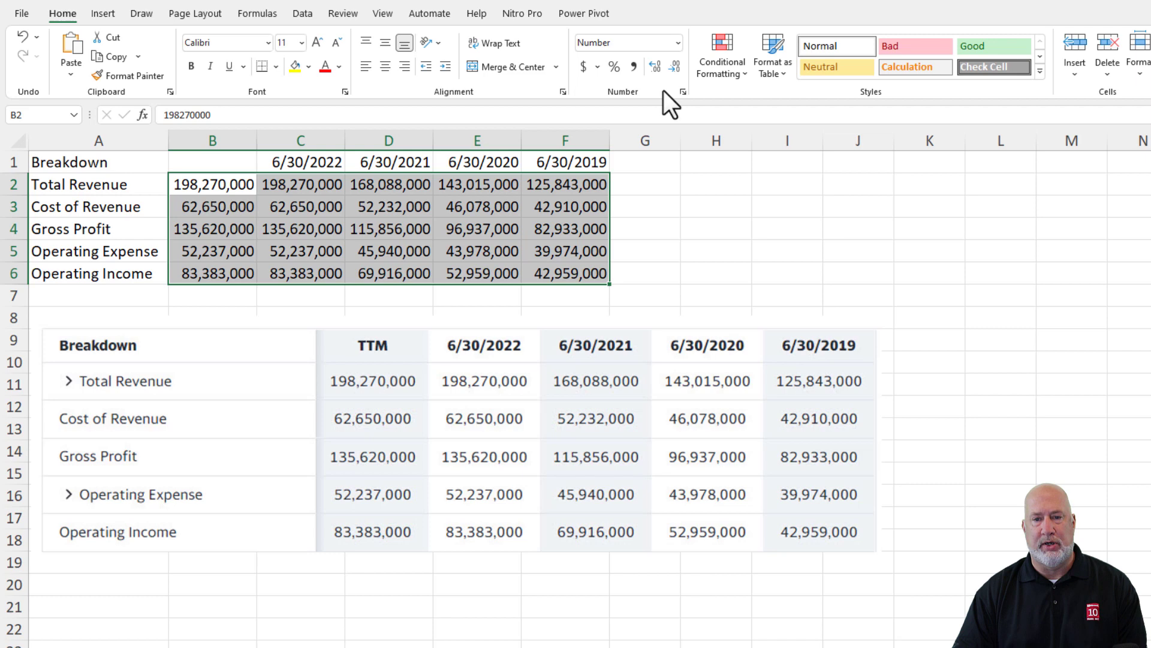
pyautogui.click(632, 67)
pyautogui.click(672, 66)
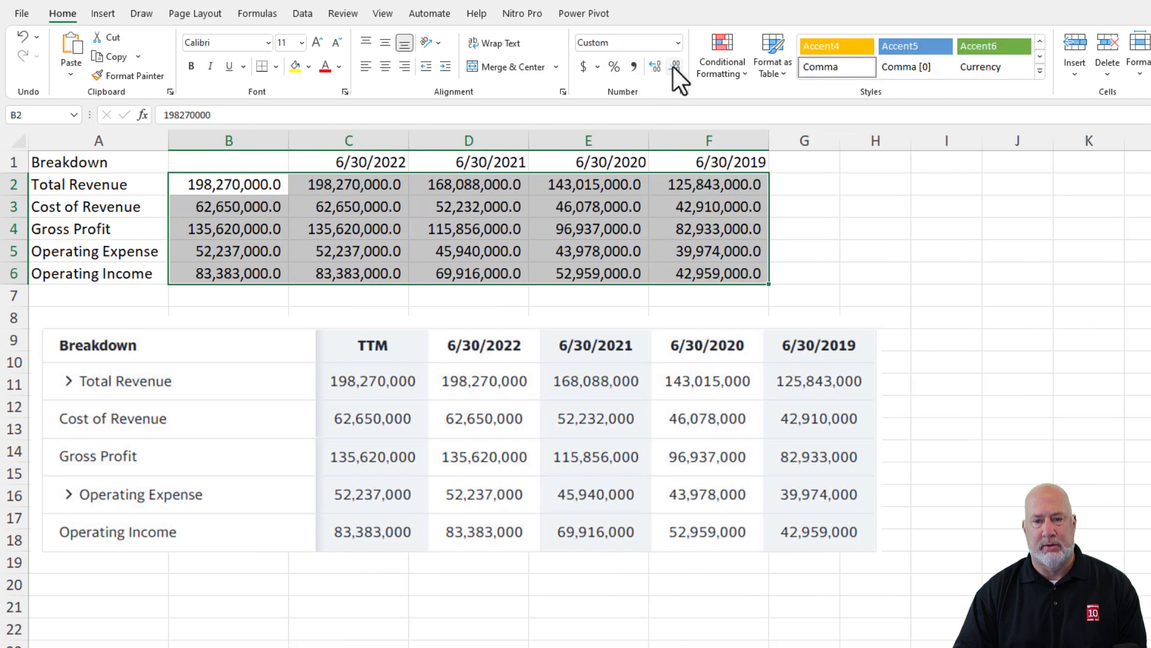
pyautogui.click(673, 67)
# - Enter the heading TTM in cell B1
pyautogui.click(276, 162)
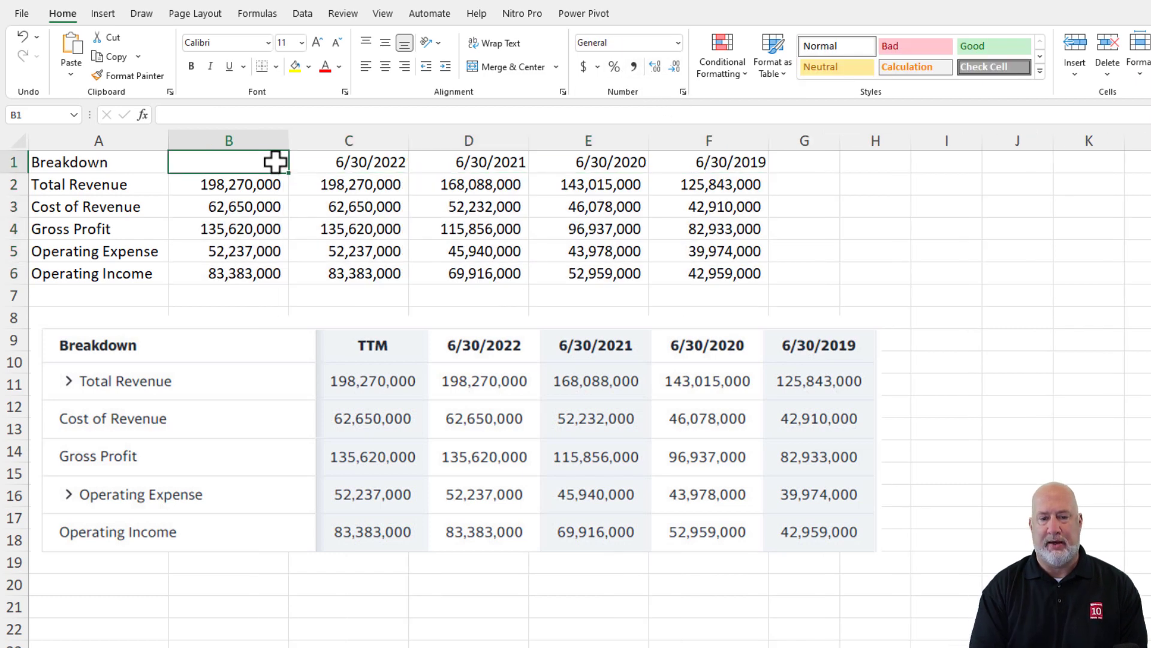
pyautogui.write('TTM')
pyautogui.press('Return')
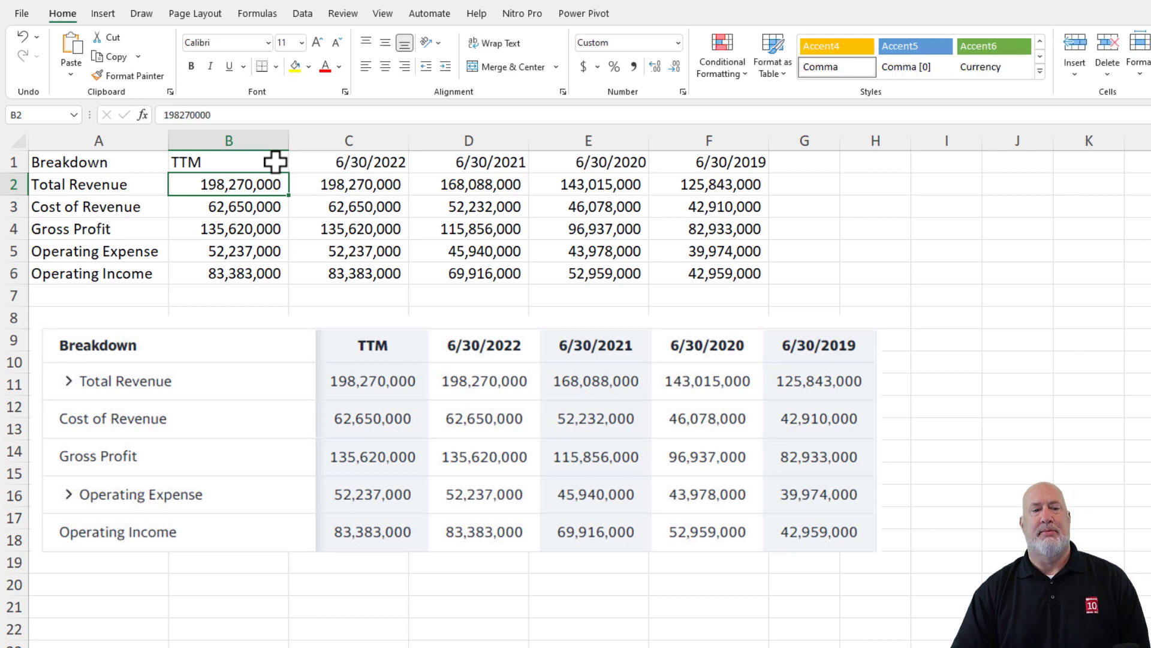
pyautogui.click(262, 159)
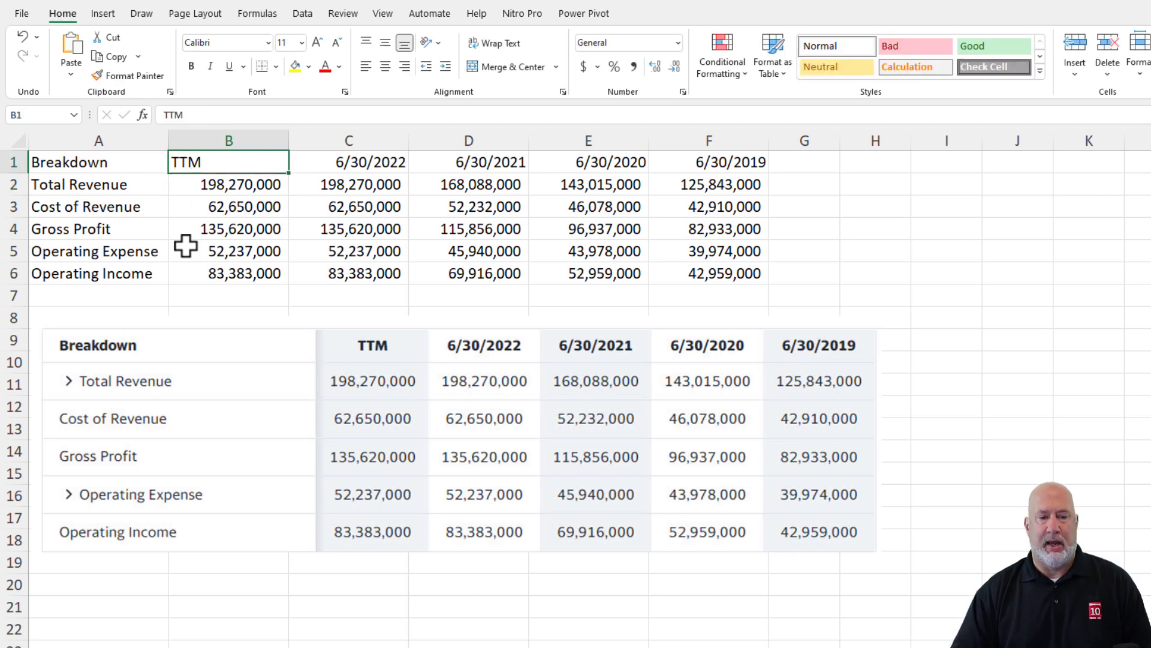
pyautogui.click(270, 207)
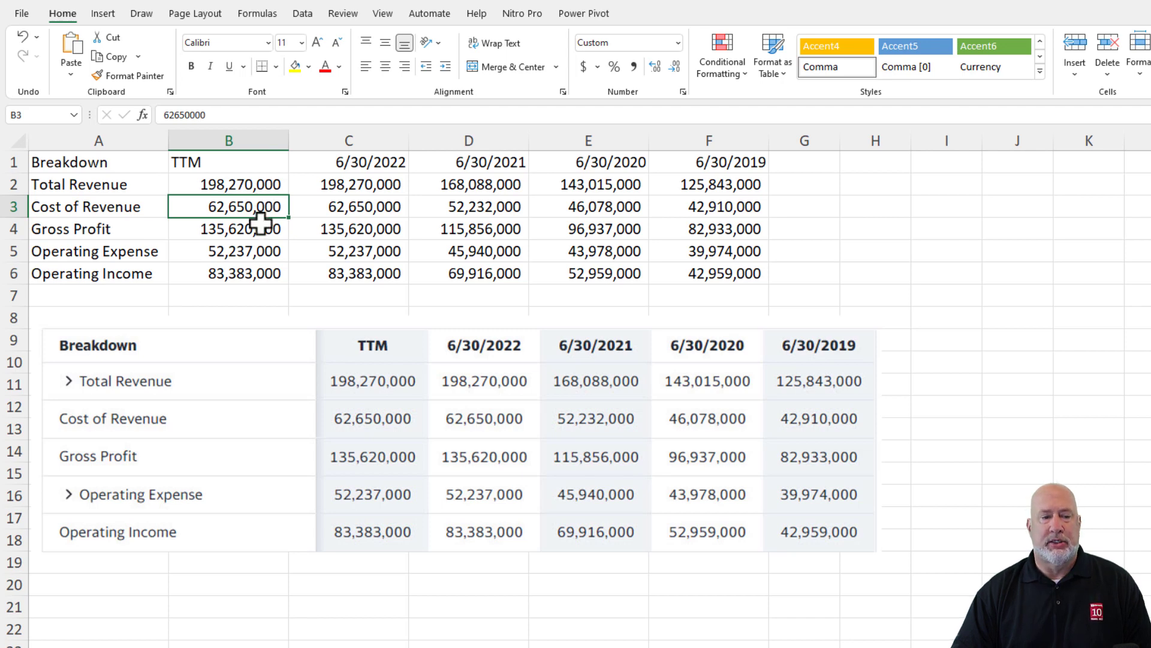
# - Add a Percentage row with =B6/B2 in Percent Style, filled from B7 to F7
pyautogui.click(121, 295)
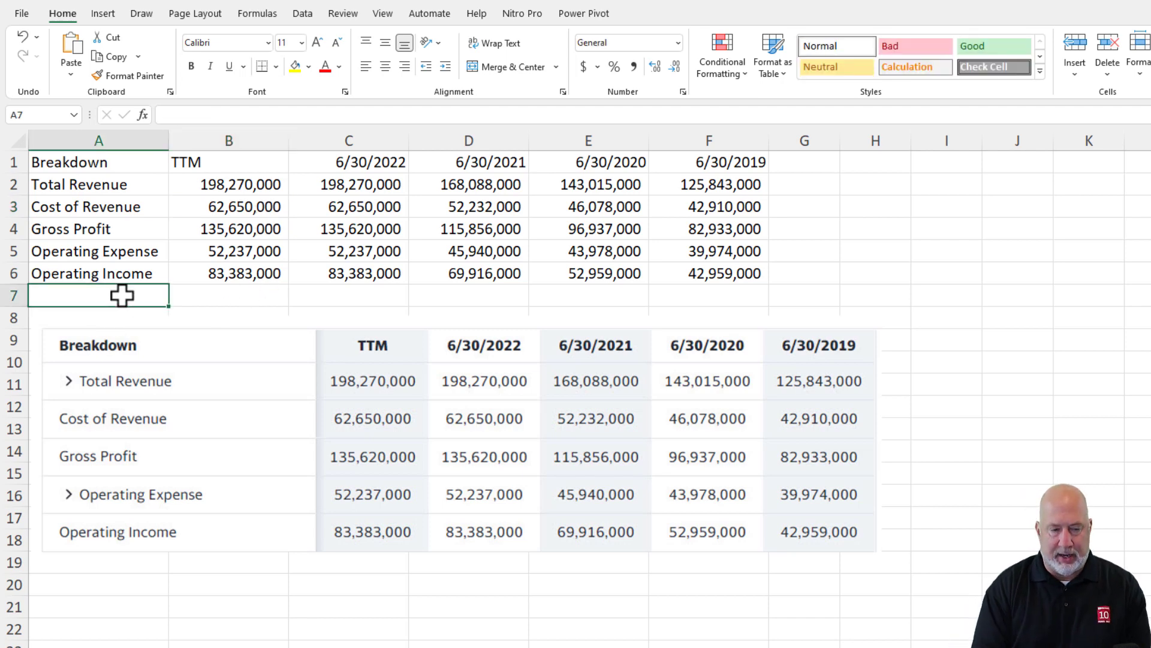
pyautogui.write('Percentag')
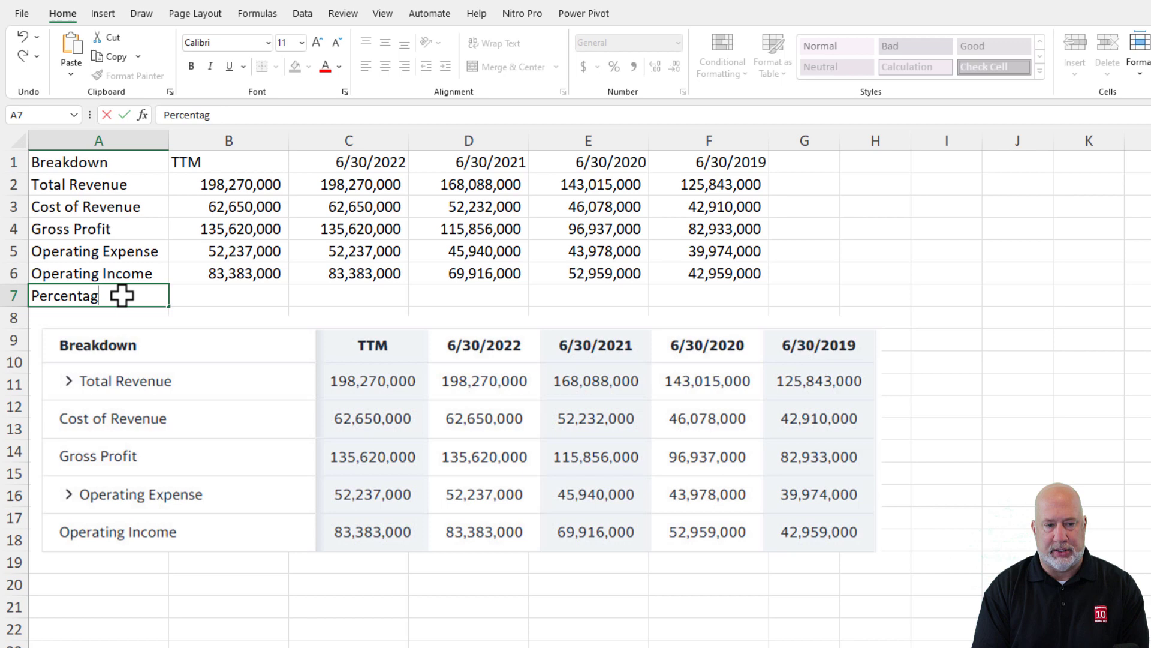
pyautogui.write('e')
pyautogui.press('Tab')
pyautogui.write('=')
pyautogui.press('Up')
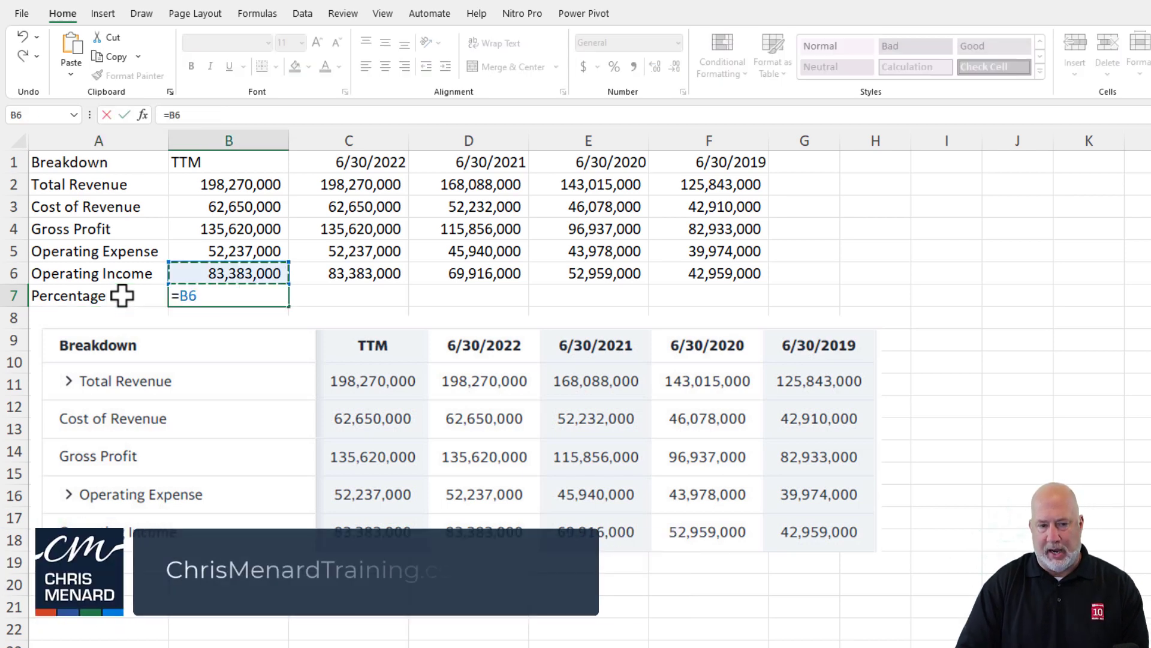
pyautogui.write('/')
pyautogui.press('Up')
pyautogui.press('Up')
pyautogui.press('Up')
pyautogui.press('Up')
pyautogui.press('Up')
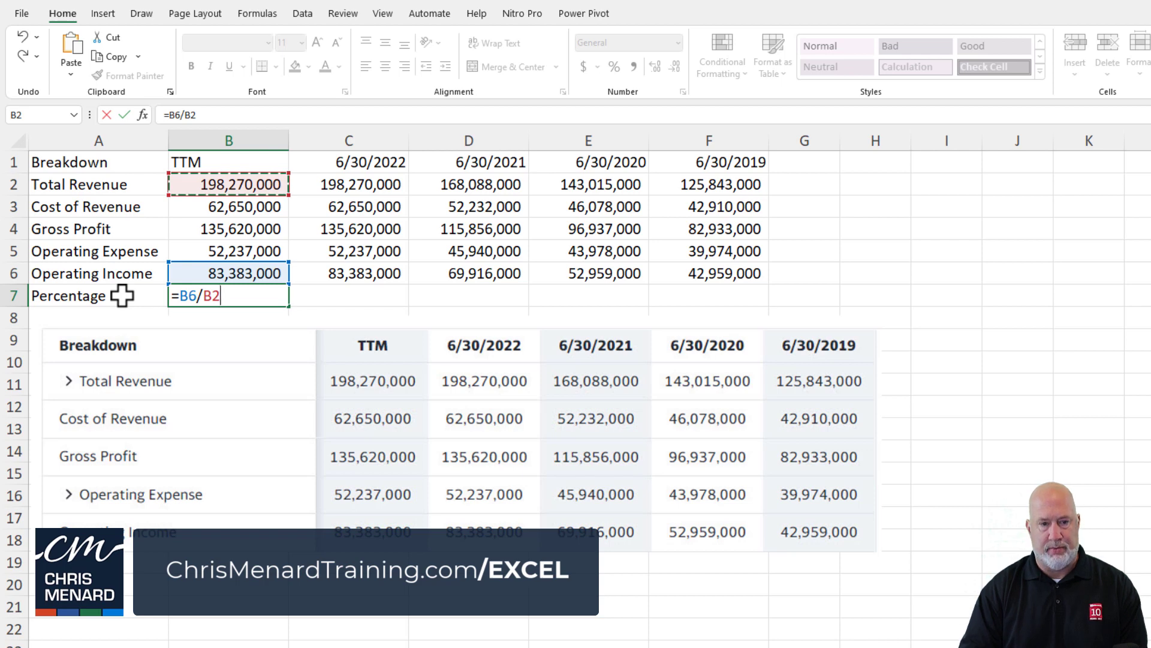
pyautogui.hotkey('ctrl', 'Return')
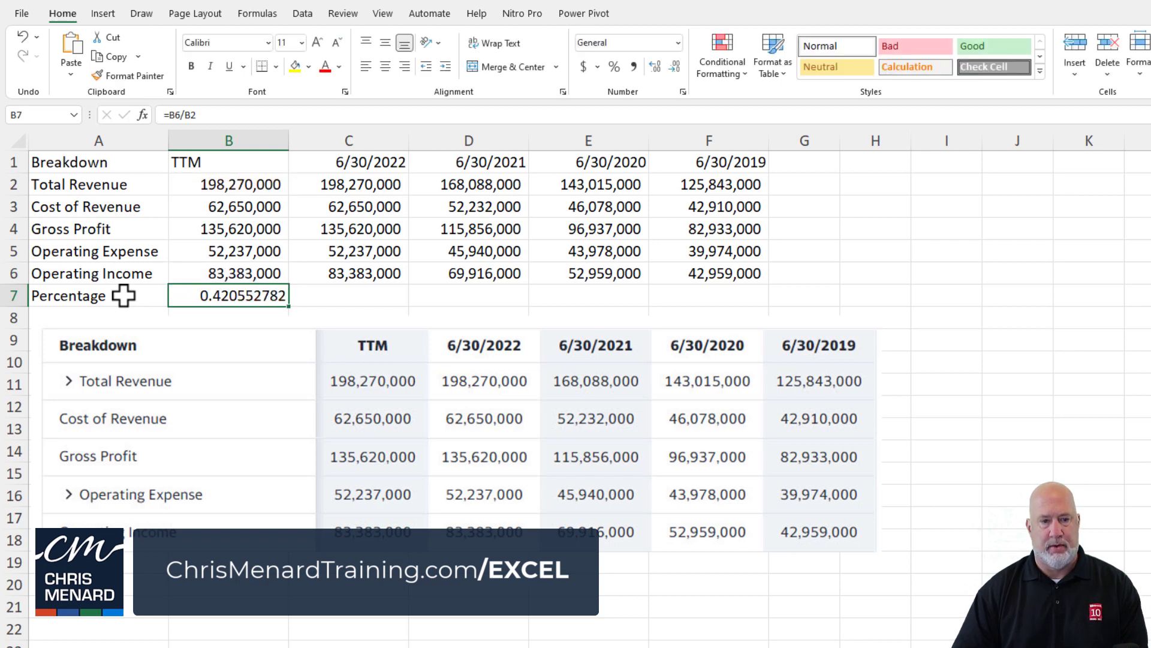
pyautogui.click(613, 66)
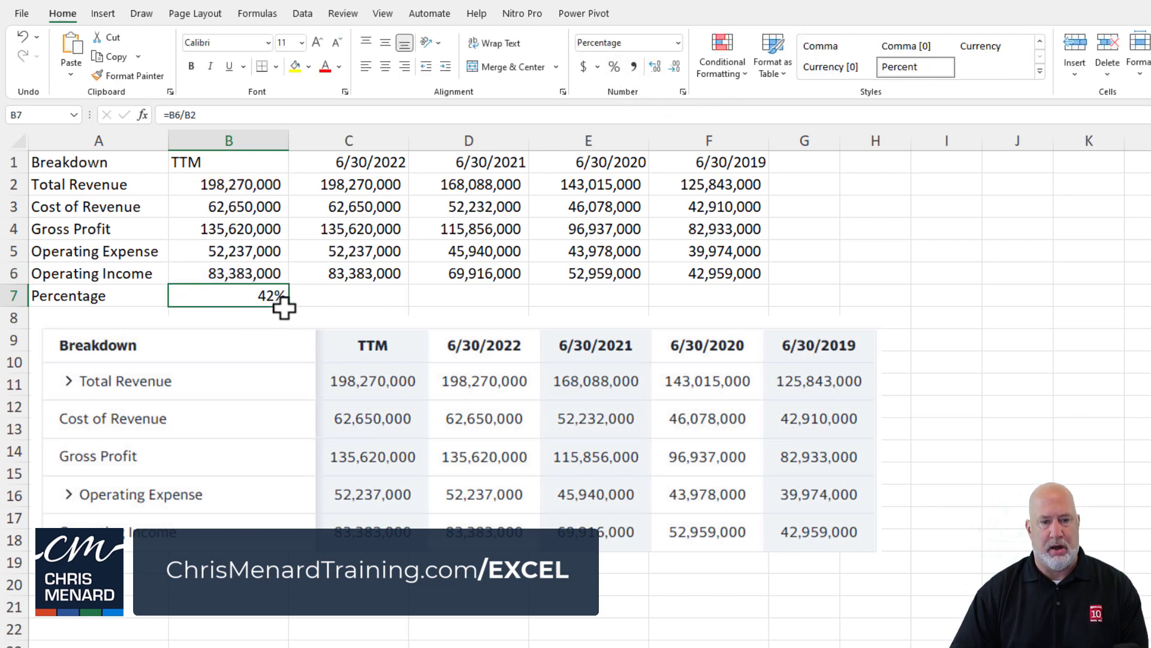
pyautogui.moveTo(290, 311); pyautogui.dragTo(725, 316)
pyautogui.click(716, 298)
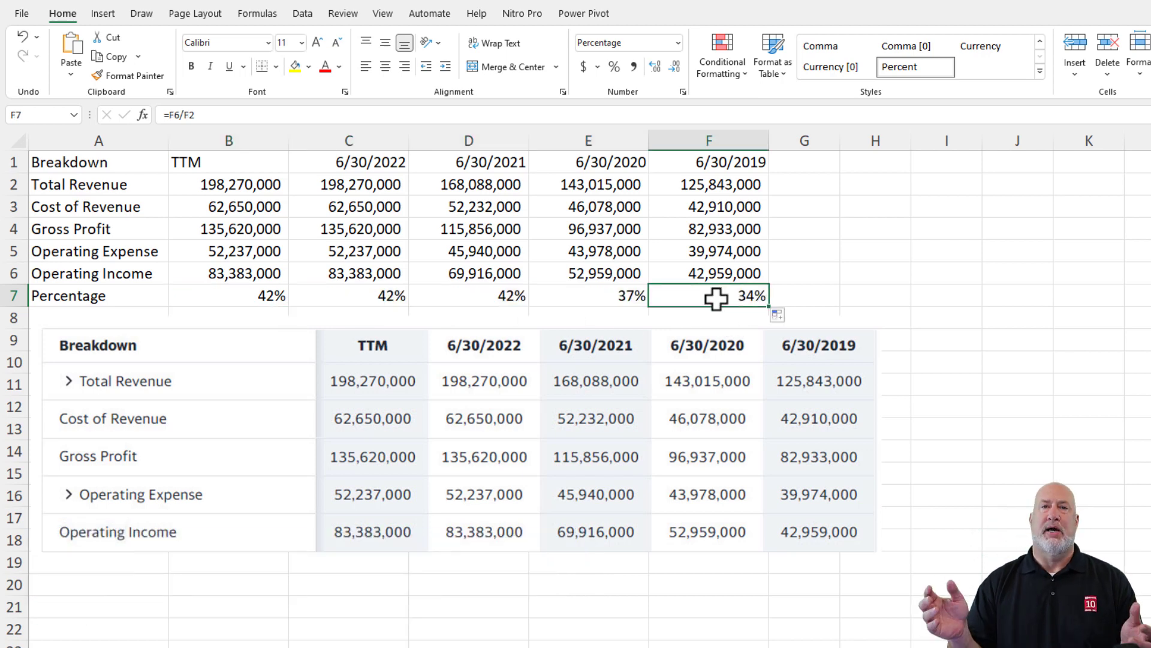